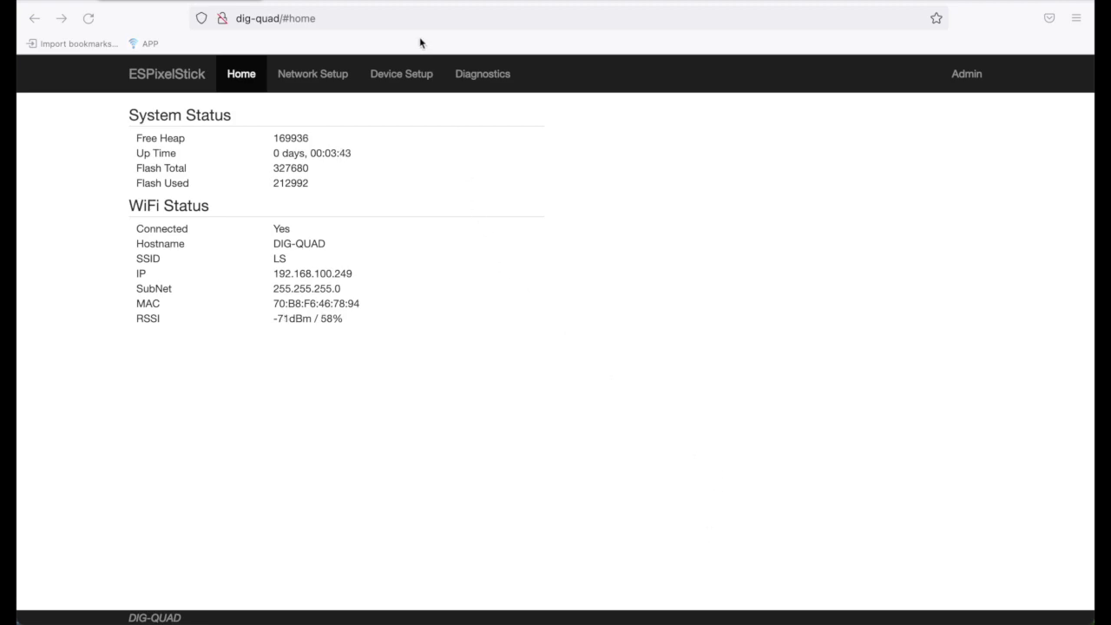
# - On the device configuration page, set the Primary Input to DDP
pyautogui.click(402, 77)
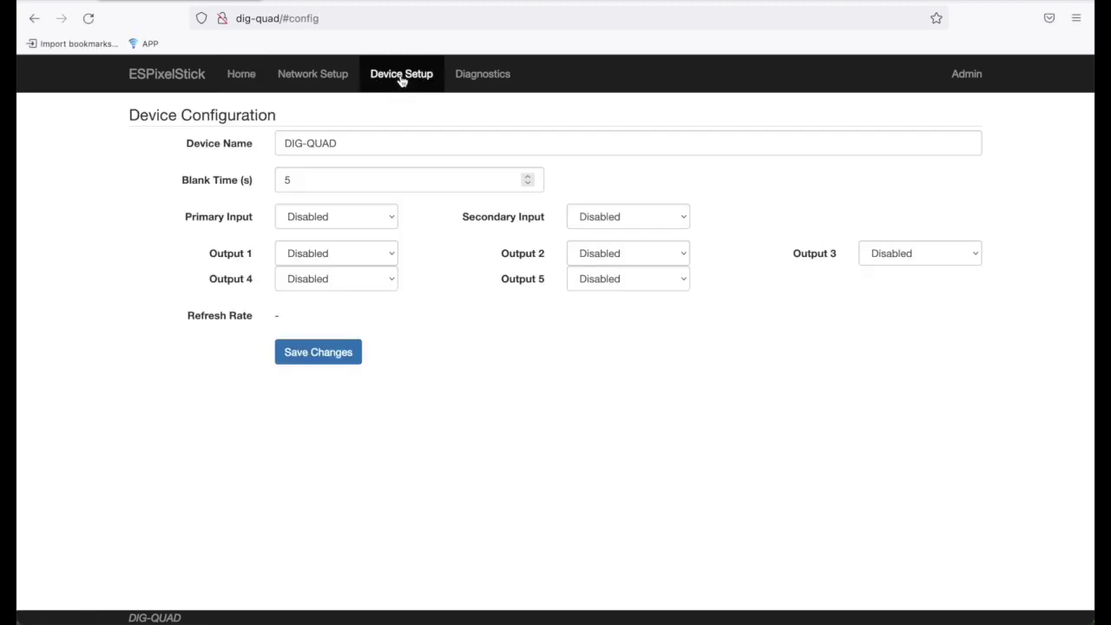
pyautogui.click(374, 213)
pyautogui.click(369, 180)
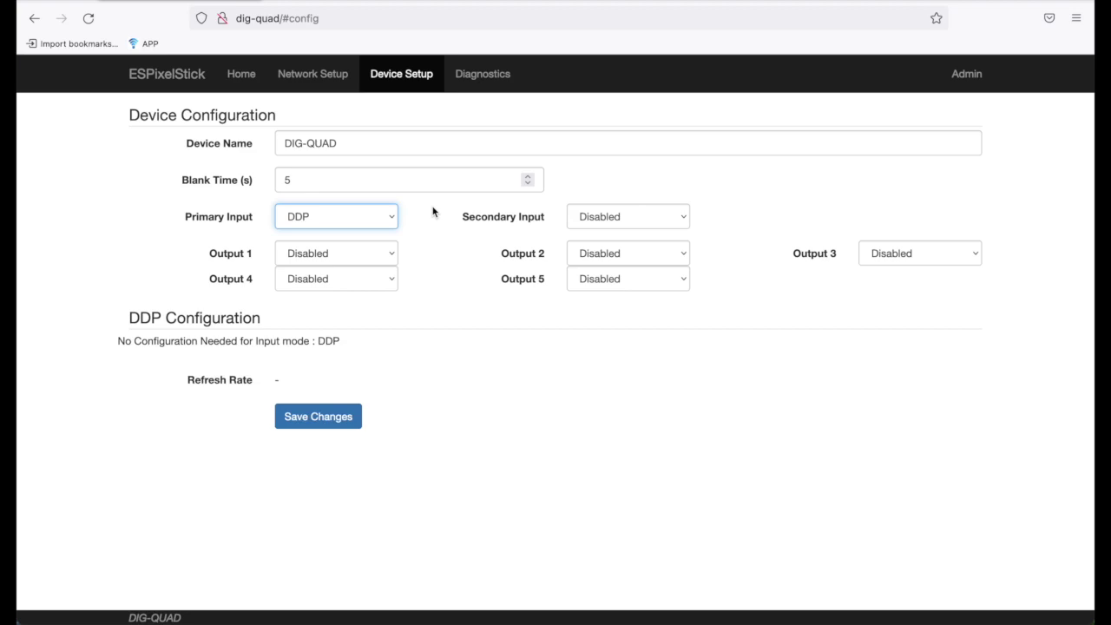
# - Set Outputs 1, 2, 3 and 4 to WS2811 pixels
pyautogui.click(375, 252)
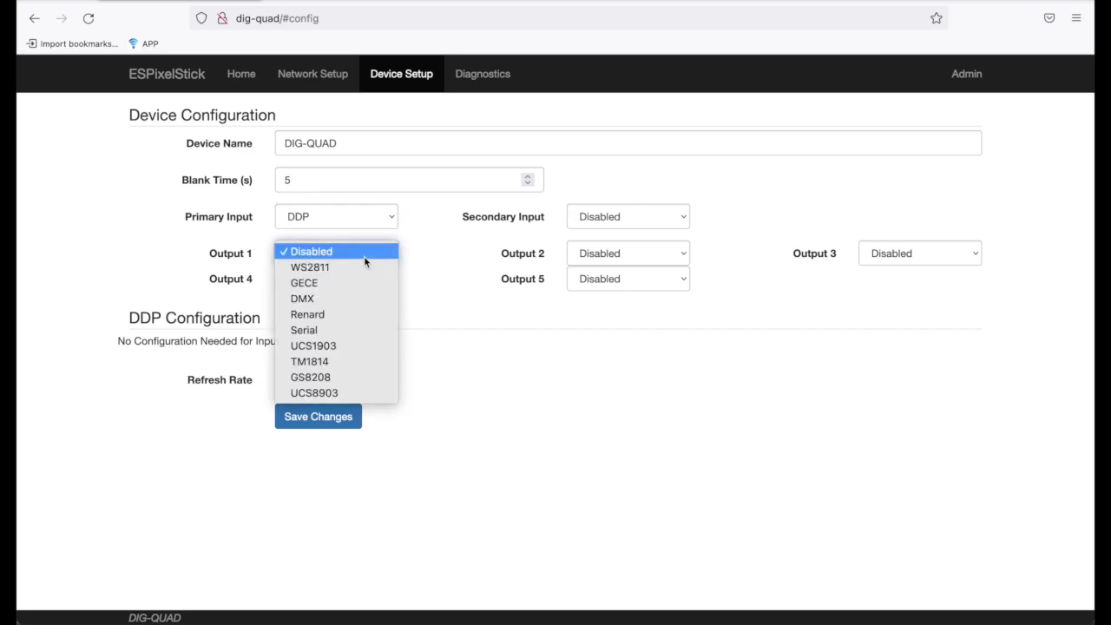
pyautogui.click(361, 268)
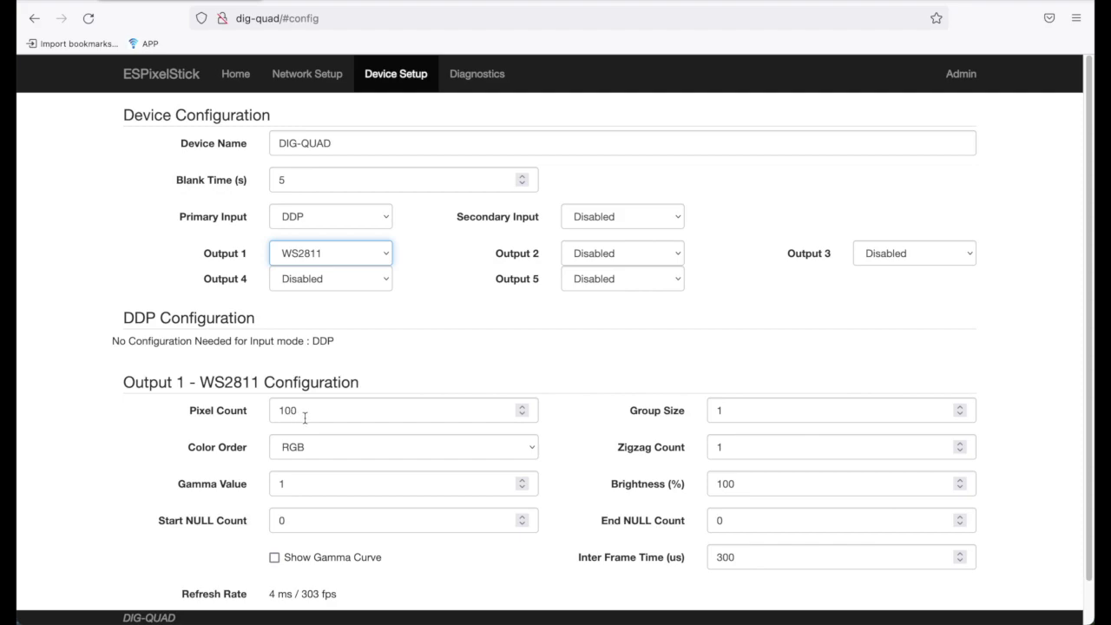
pyautogui.scroll(-1, 306, 417)
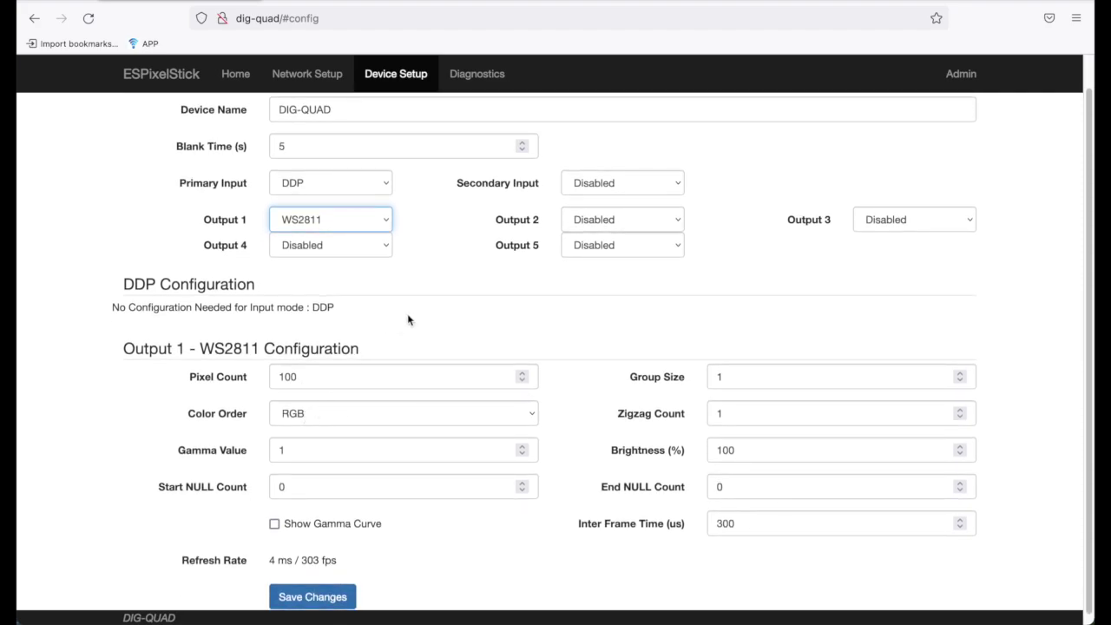
pyautogui.click(642, 224)
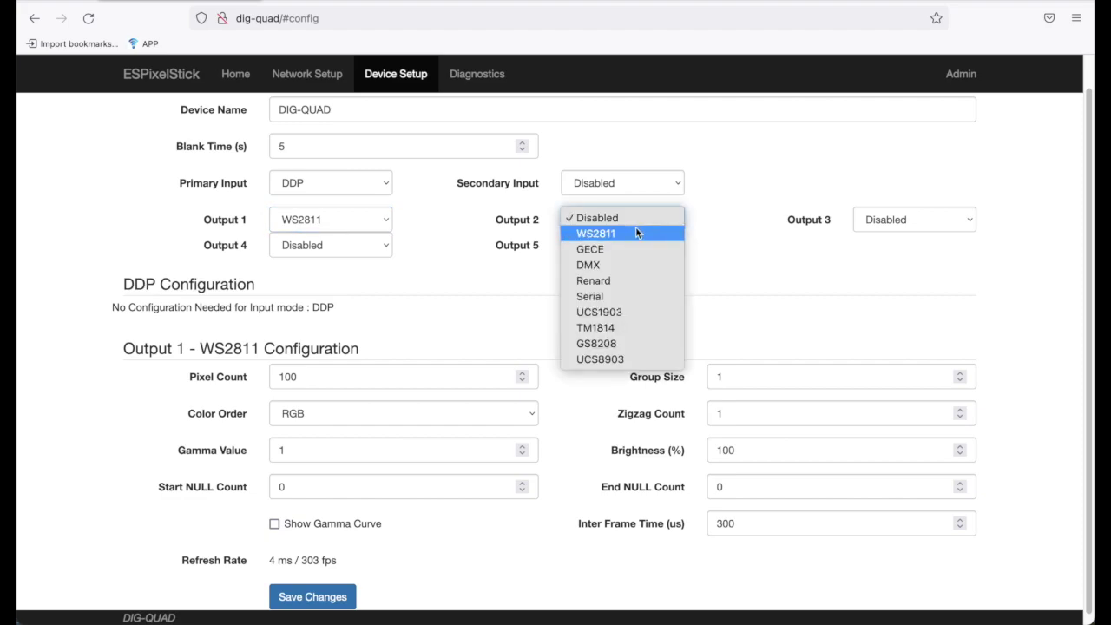
pyautogui.click(635, 226)
pyautogui.click(942, 220)
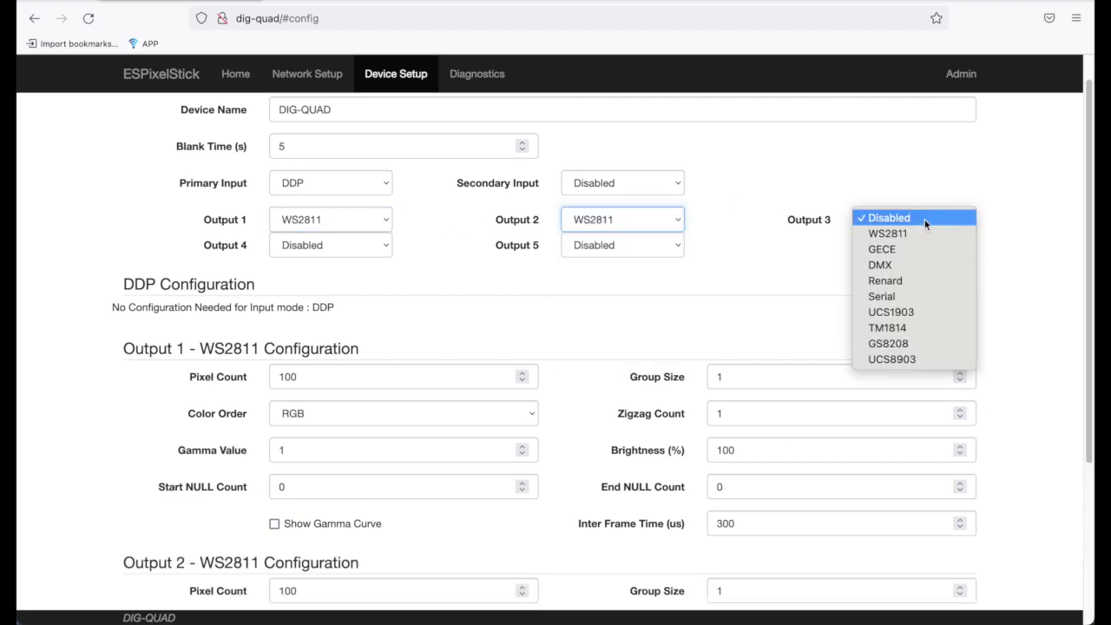
pyautogui.click(904, 233)
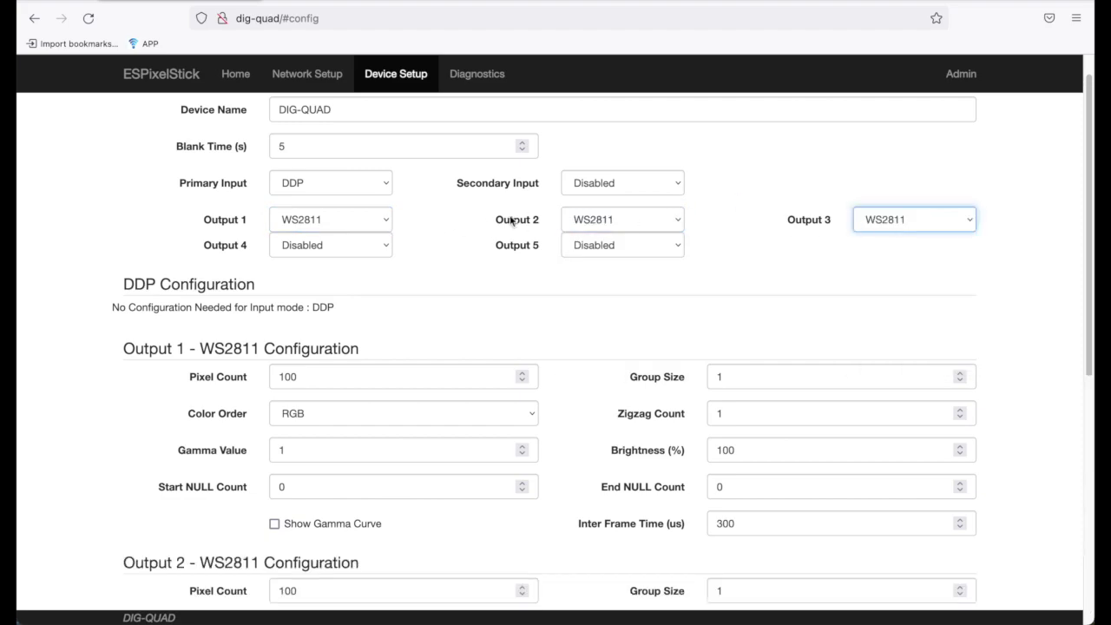
pyautogui.click(336, 247)
pyautogui.click(328, 258)
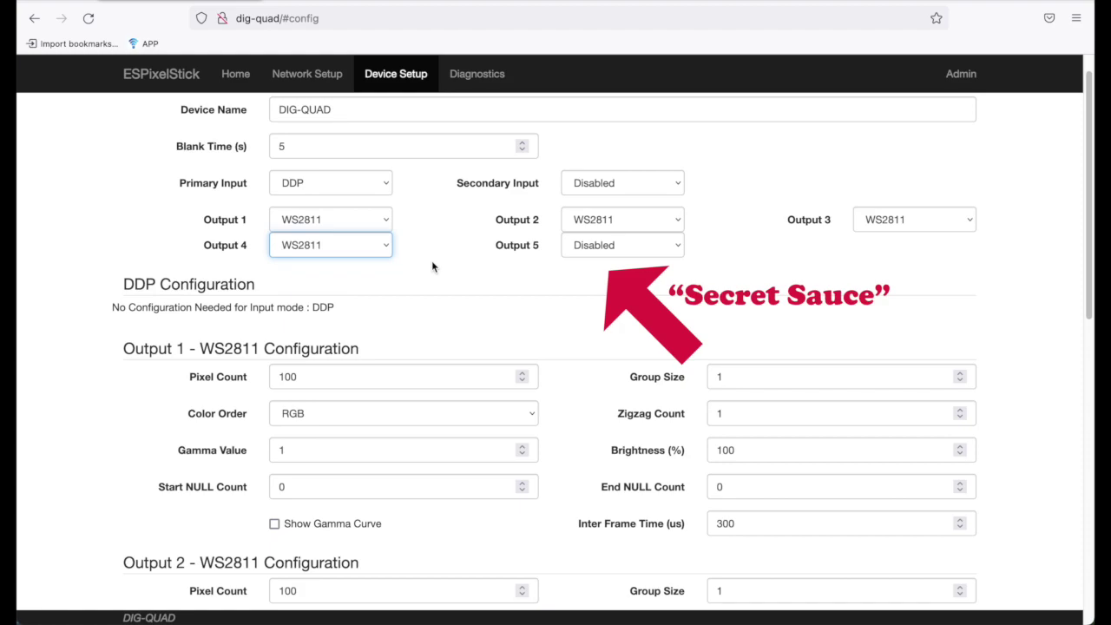
# - Set Output 5 to Relay and bring its eight-channel Relay Configuration table into view
pyautogui.click(587, 249)
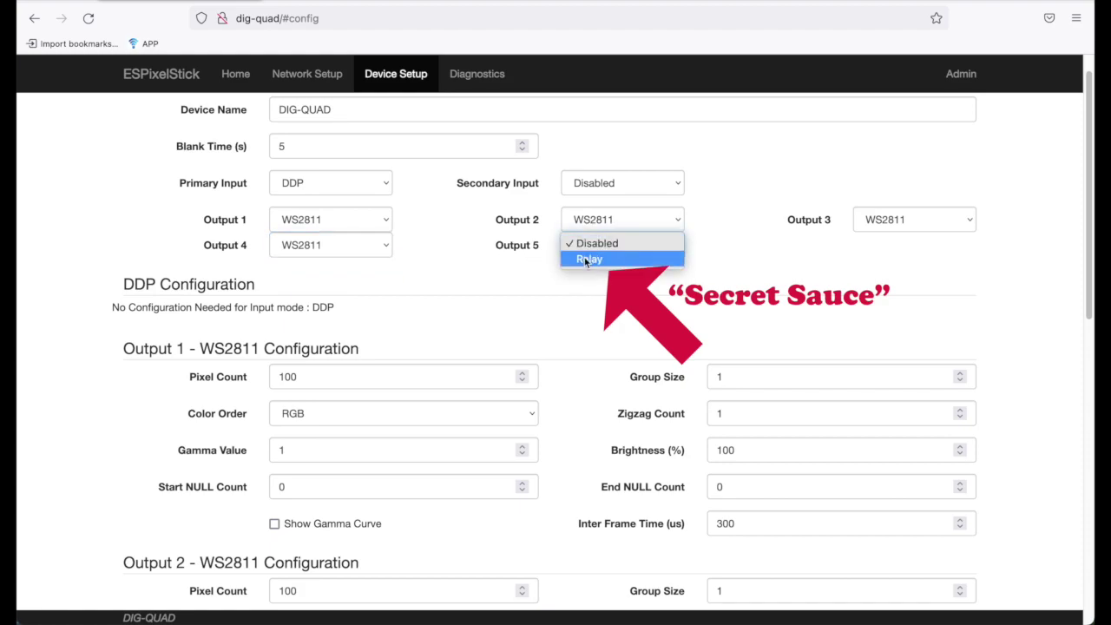
pyautogui.click(586, 260)
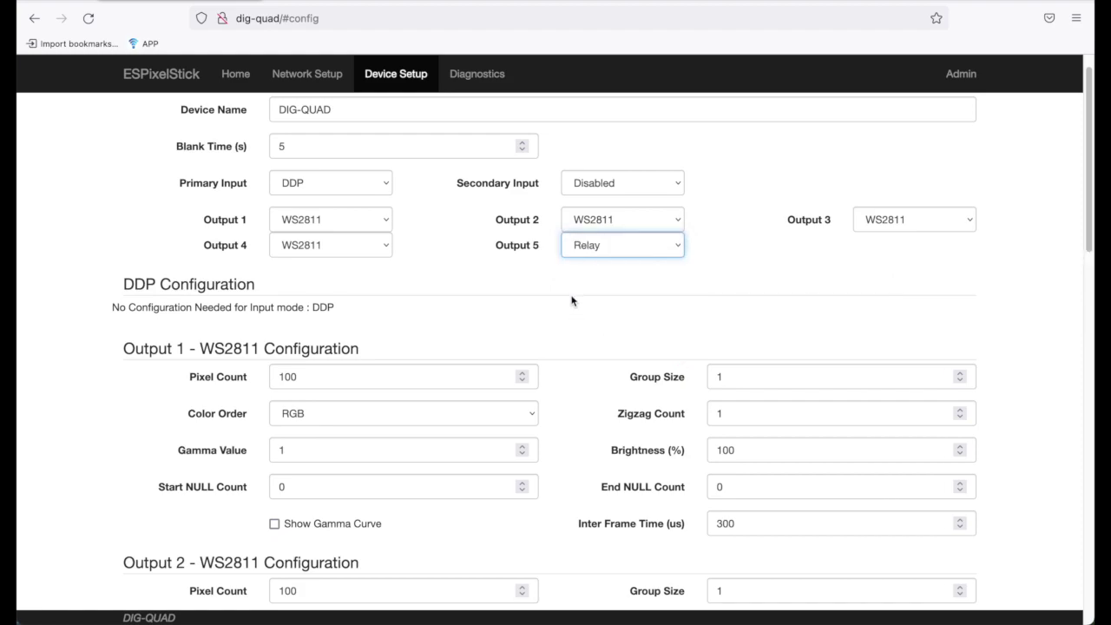
pyautogui.scroll(-5, 571, 300)
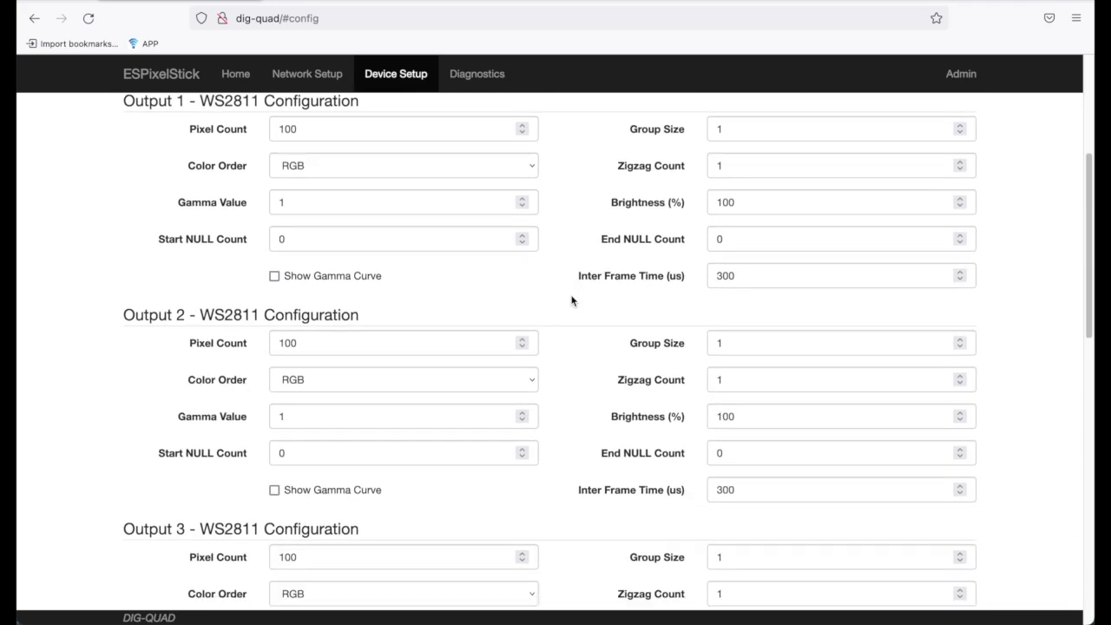
pyautogui.scroll(-16, 571, 300)
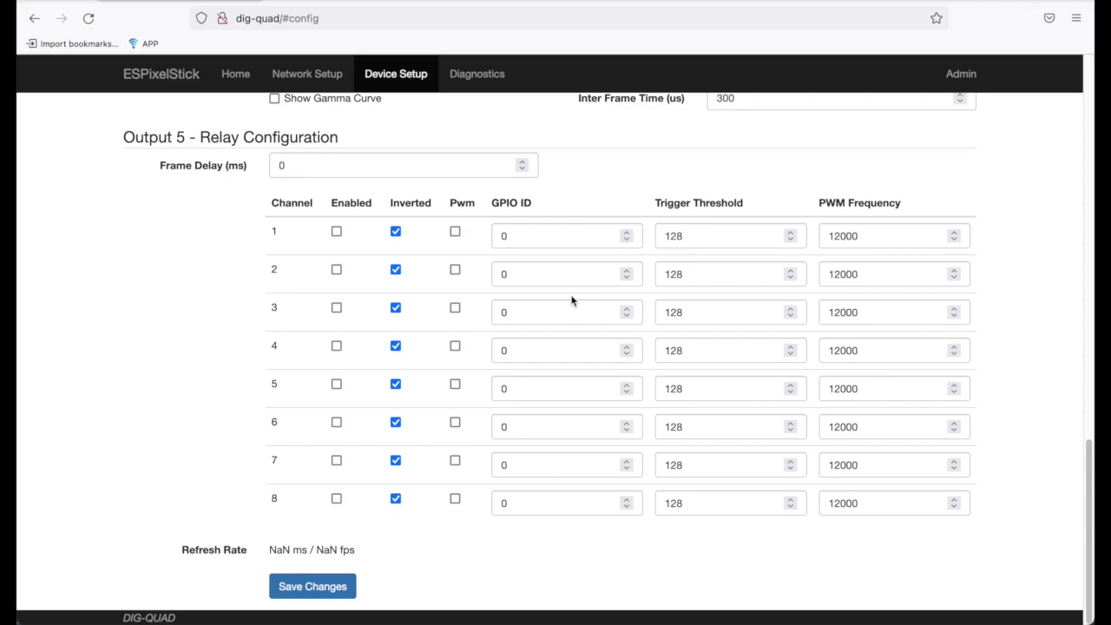
# - Tick Enabled for relay channels 1, 2, 3 and 4
pyautogui.click(336, 231)
pyautogui.click(336, 270)
pyautogui.click(336, 307)
pyautogui.click(336, 345)
# - Turn on PWM for relay channels 1, 2, 3 and 4
pyautogui.click(455, 235)
pyautogui.click(456, 271)
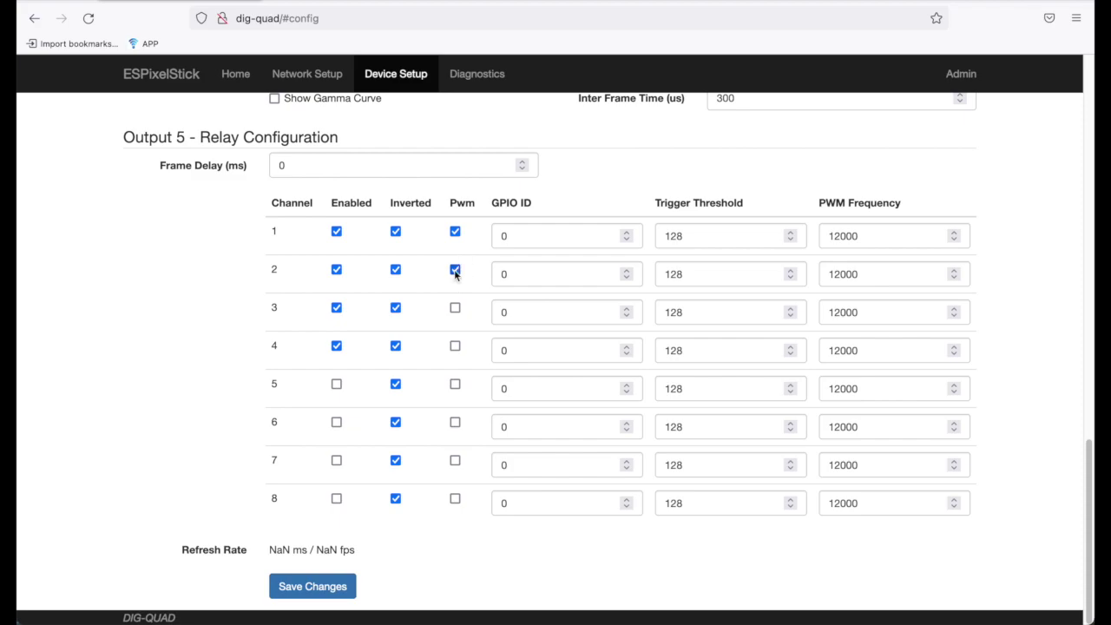
pyautogui.click(456, 311)
pyautogui.click(455, 347)
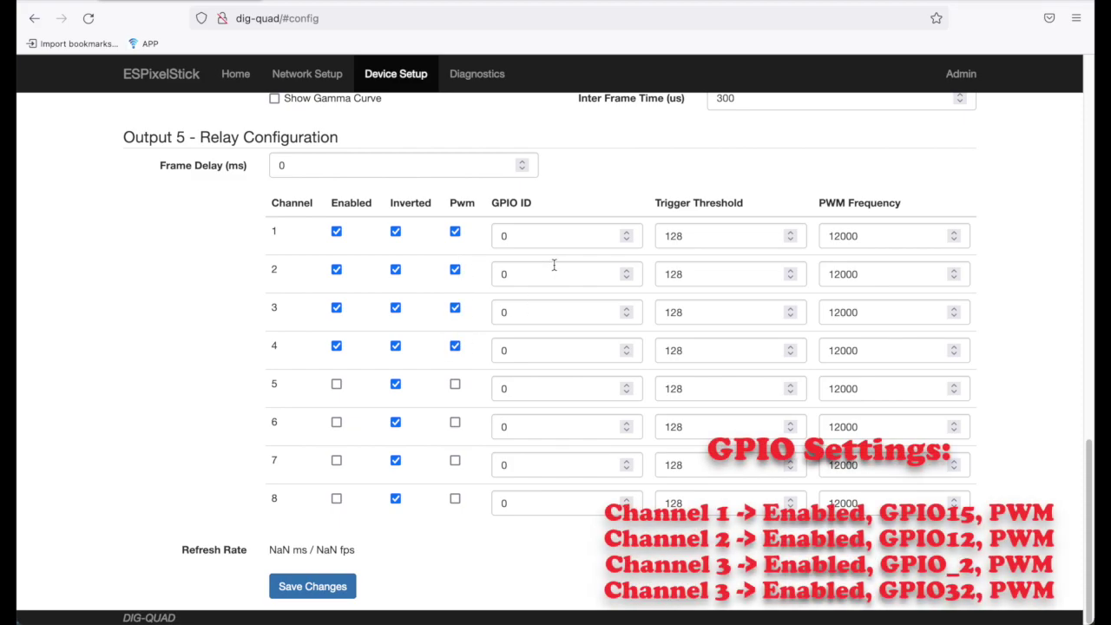
pyautogui.click(581, 240)
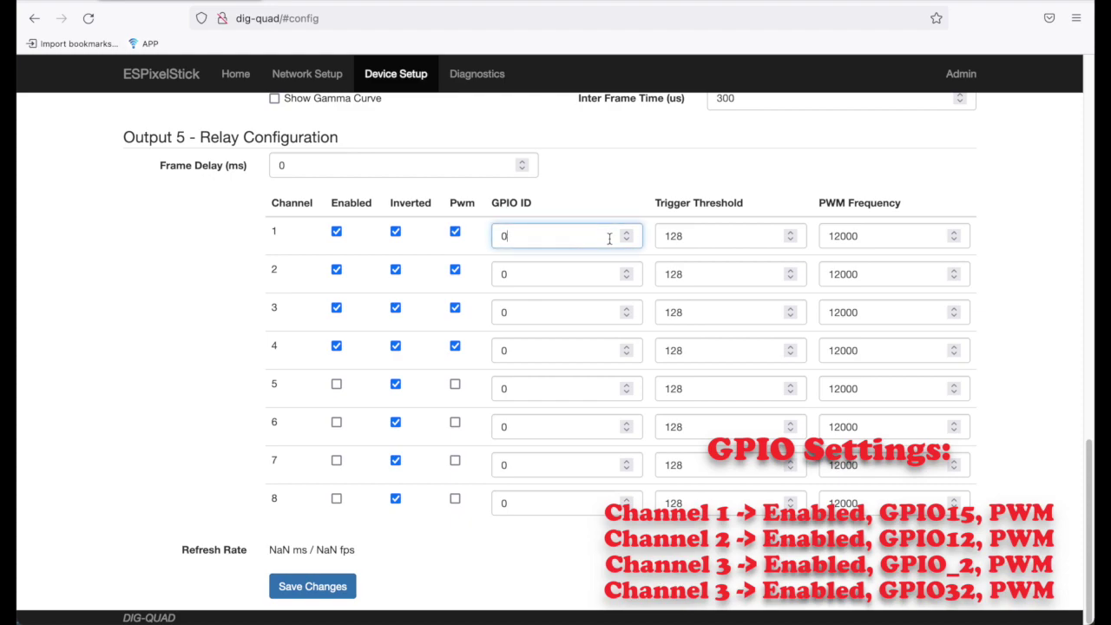
# - Give relay channels 1–4 GPIO IDs 15, 12, 2 and 32, then save the configuration
pyautogui.press('BackSpace')
pyautogui.write('15')
pyautogui.click(568, 273)
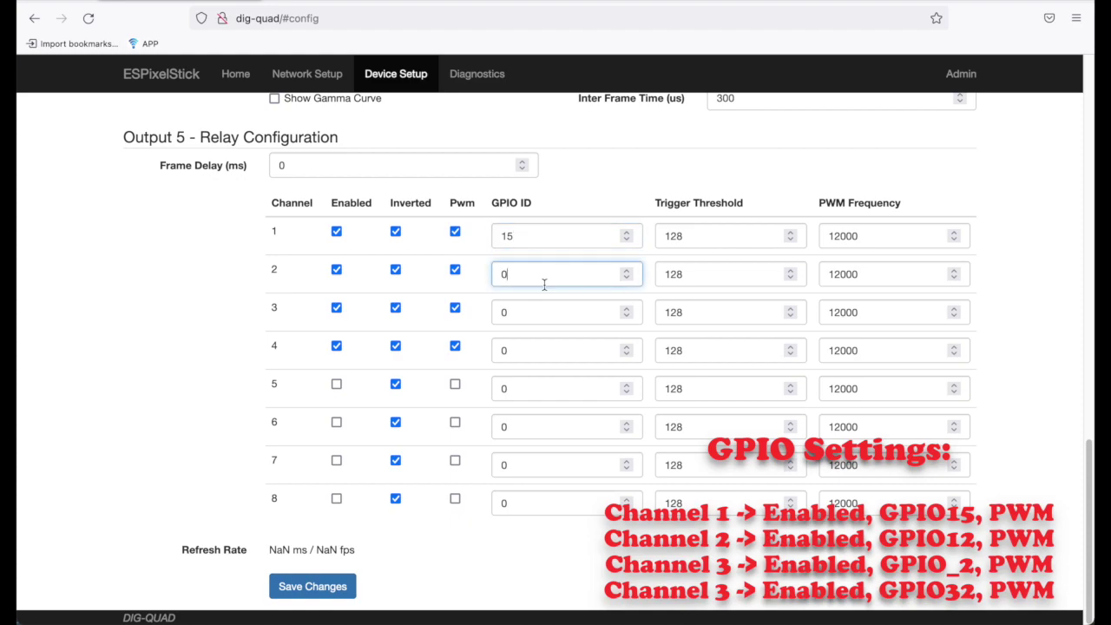
pyautogui.press('BackSpace')
pyautogui.write('12')
pyautogui.click(532, 312)
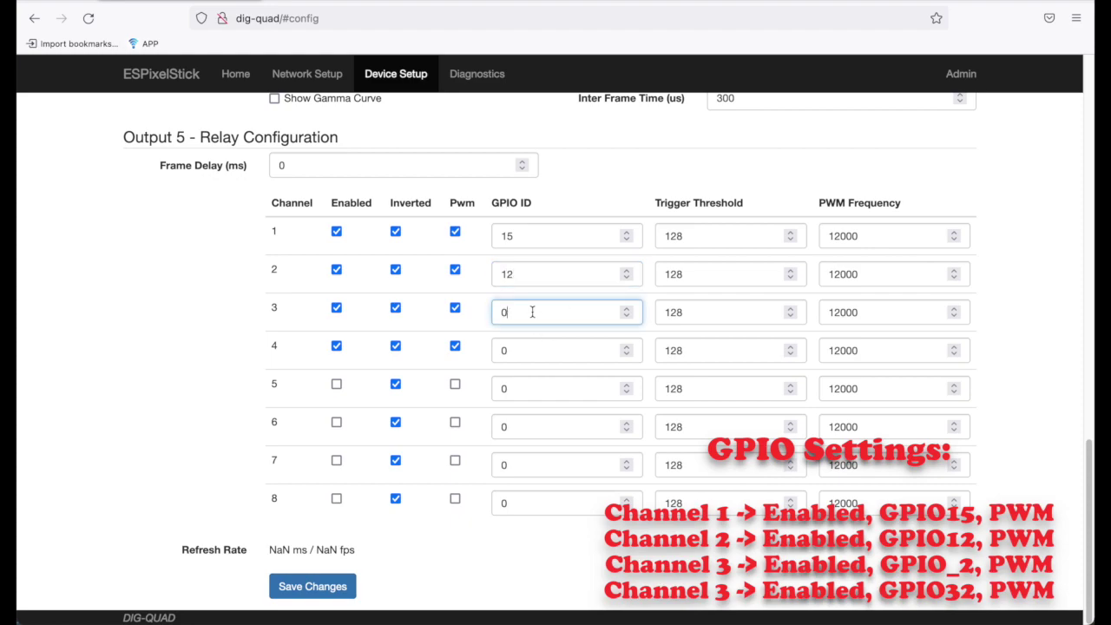
pyautogui.press('BackSpace')
pyautogui.write('2')
pyautogui.click(515, 351)
pyautogui.press('BackSpace')
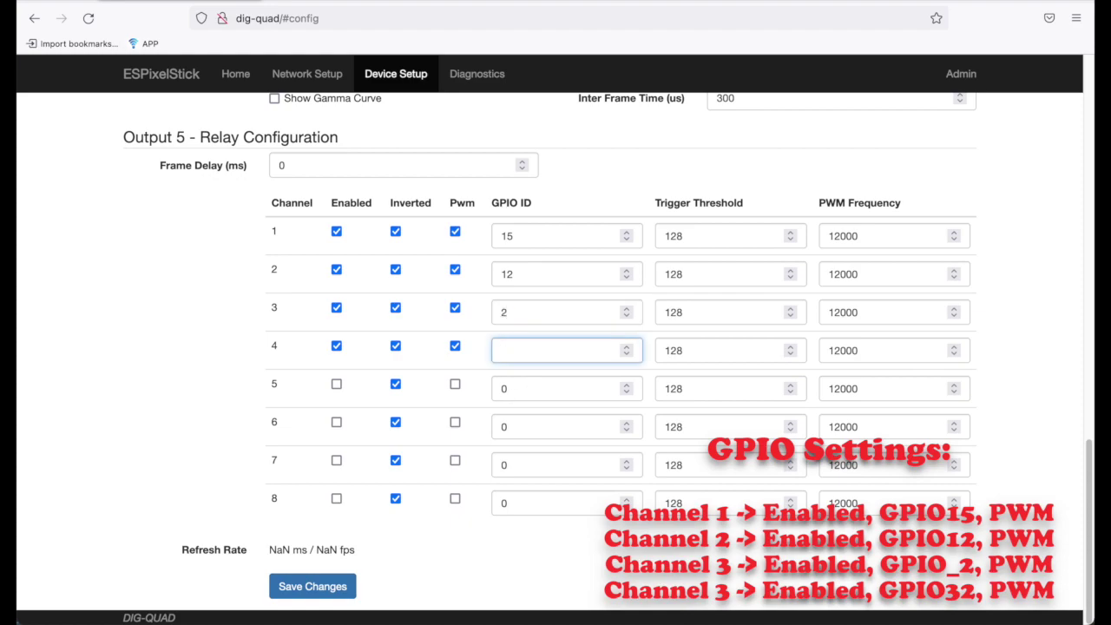
pyautogui.write('32')
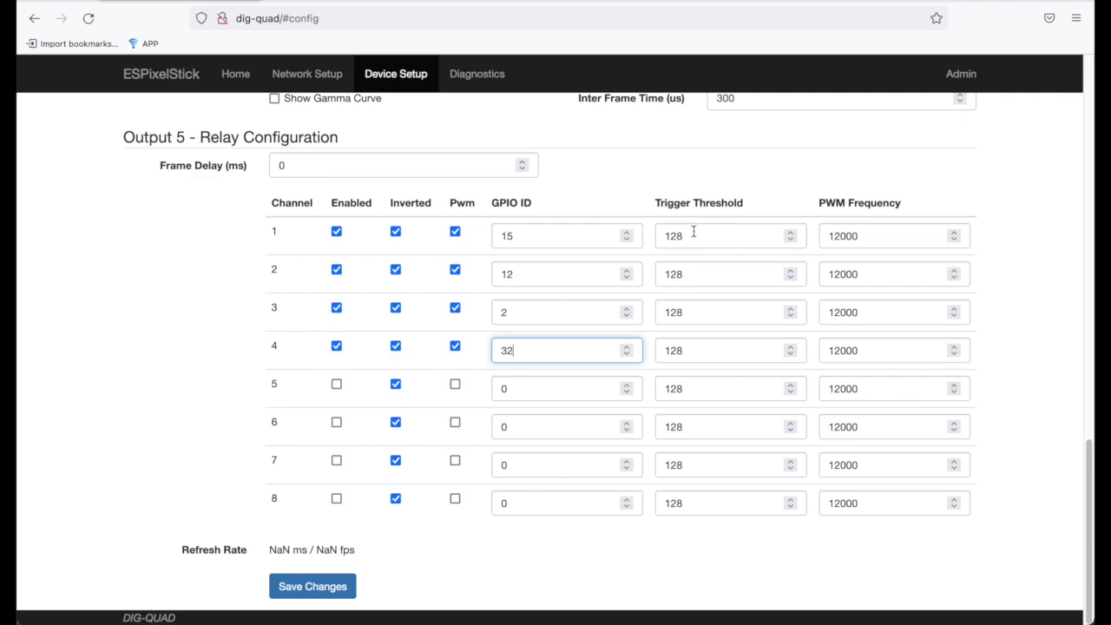
pyautogui.click(314, 588)
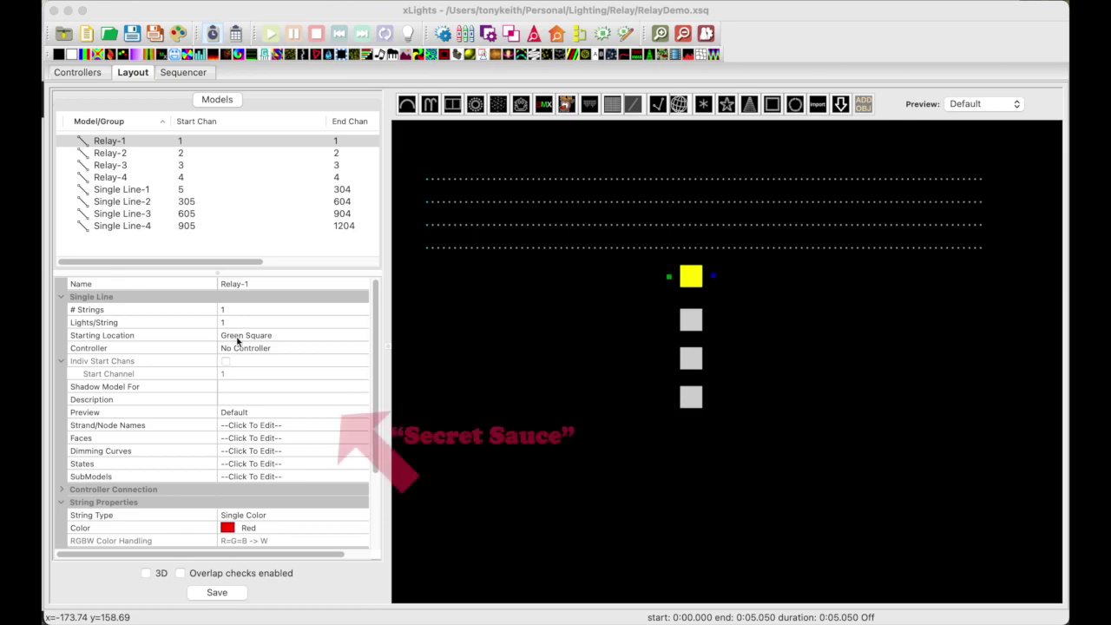
# - Scroll the RelayDemo layout to review Relay-1's properties (Single Color, Red)
pyautogui.scroll(-5, 250, 401)
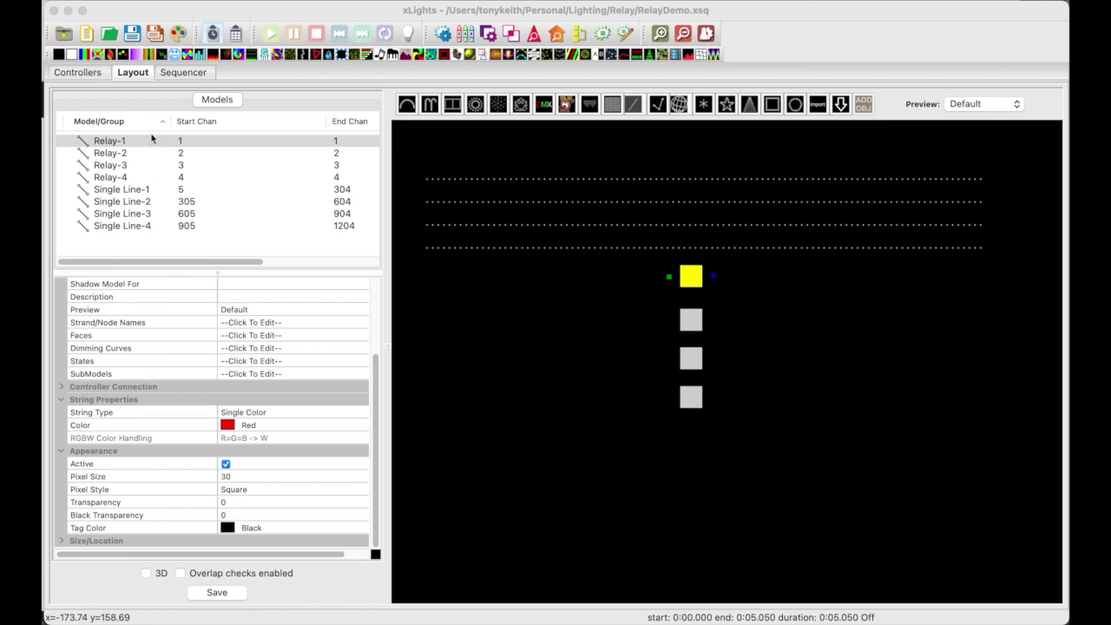
# - Discover controllers on the network and accept the existing controller's updated IP address
pyautogui.click(82, 74)
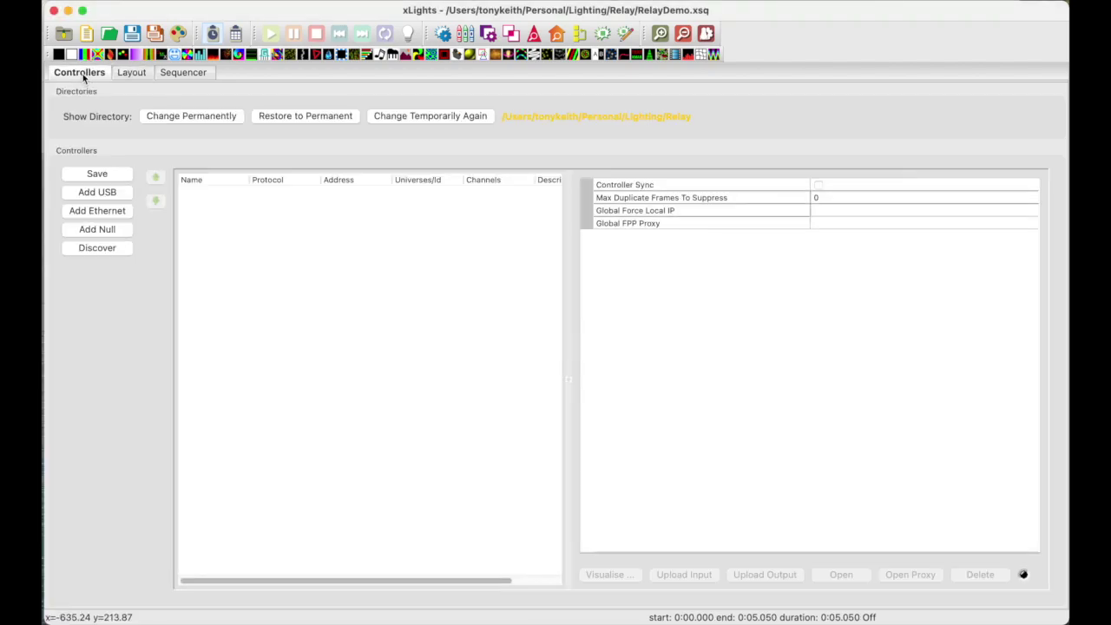
pyautogui.click(97, 249)
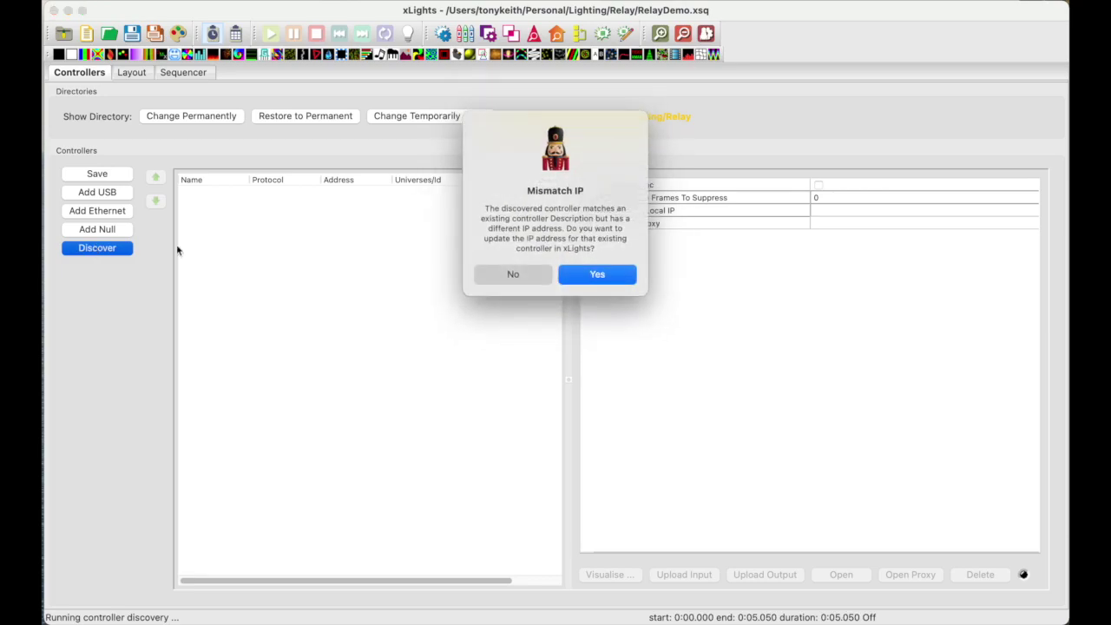
pyautogui.click(595, 274)
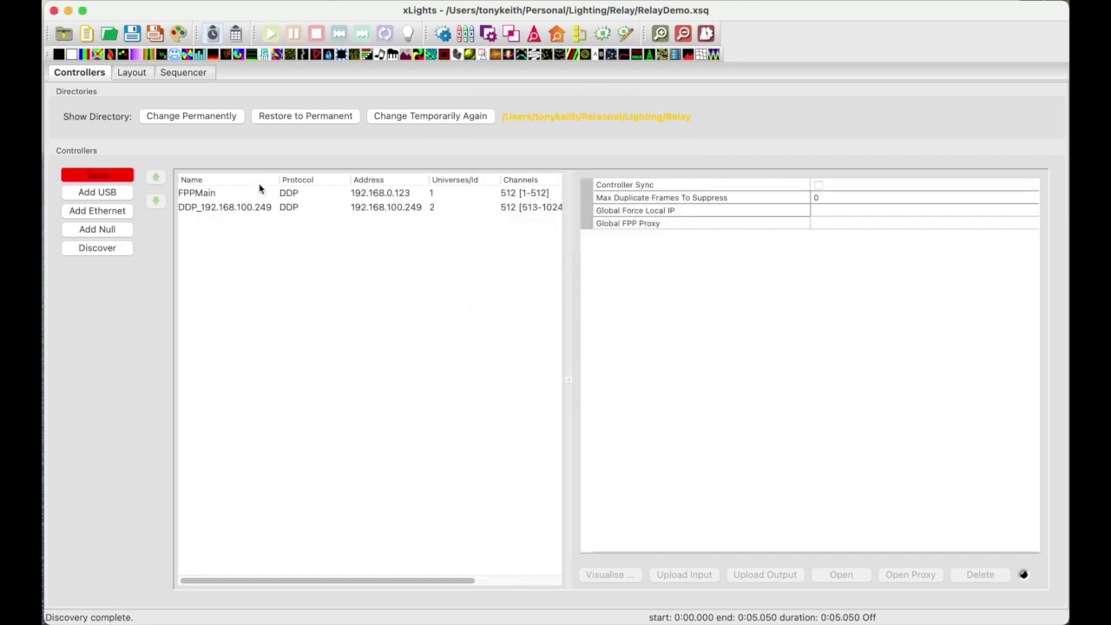
# - Delete the FPPMain controller
pyautogui.click(209, 196)
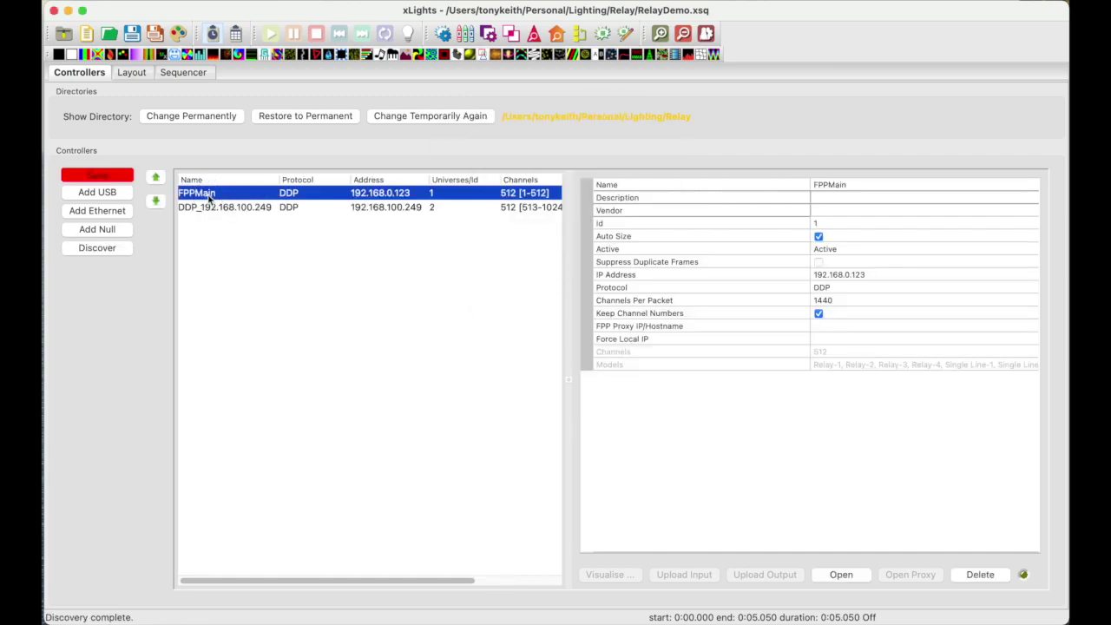
pyautogui.rightClick(208, 196)
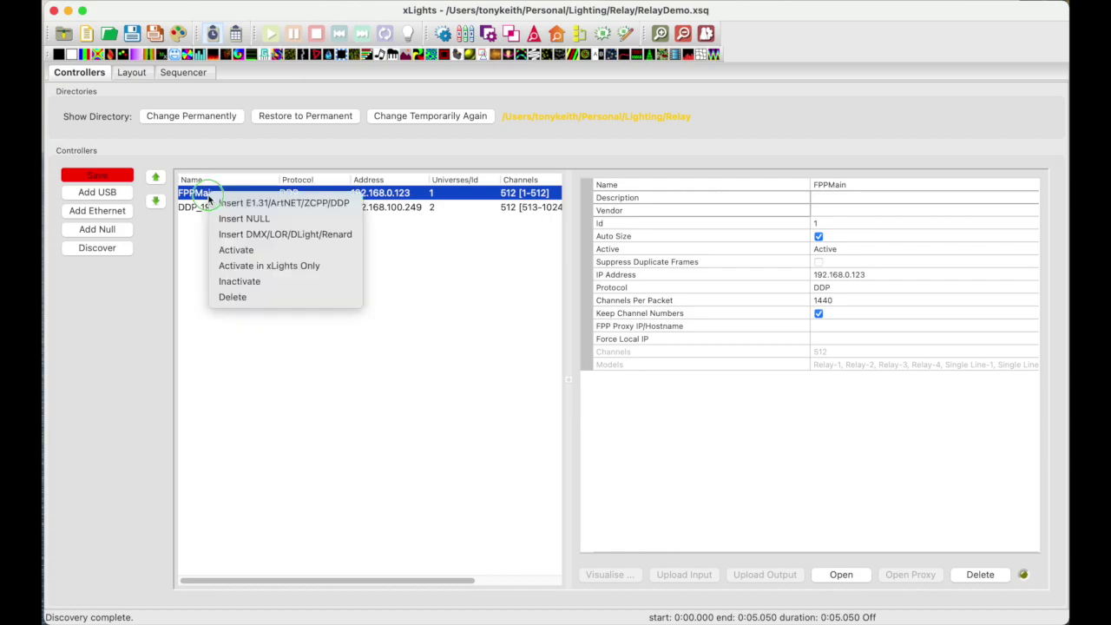
pyautogui.click(248, 298)
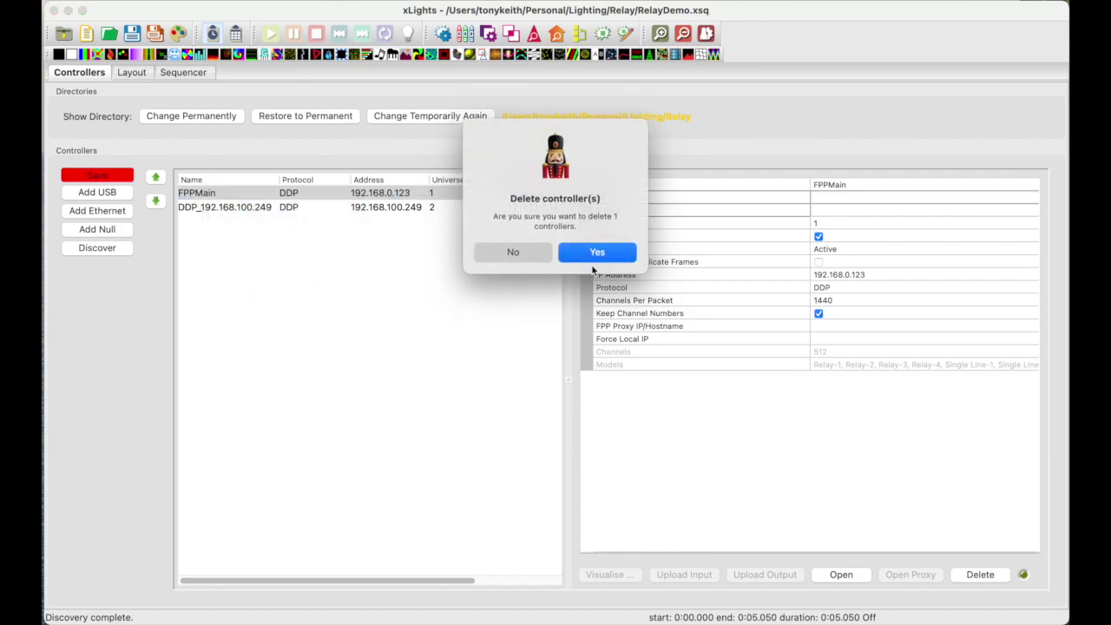
pyautogui.click(609, 251)
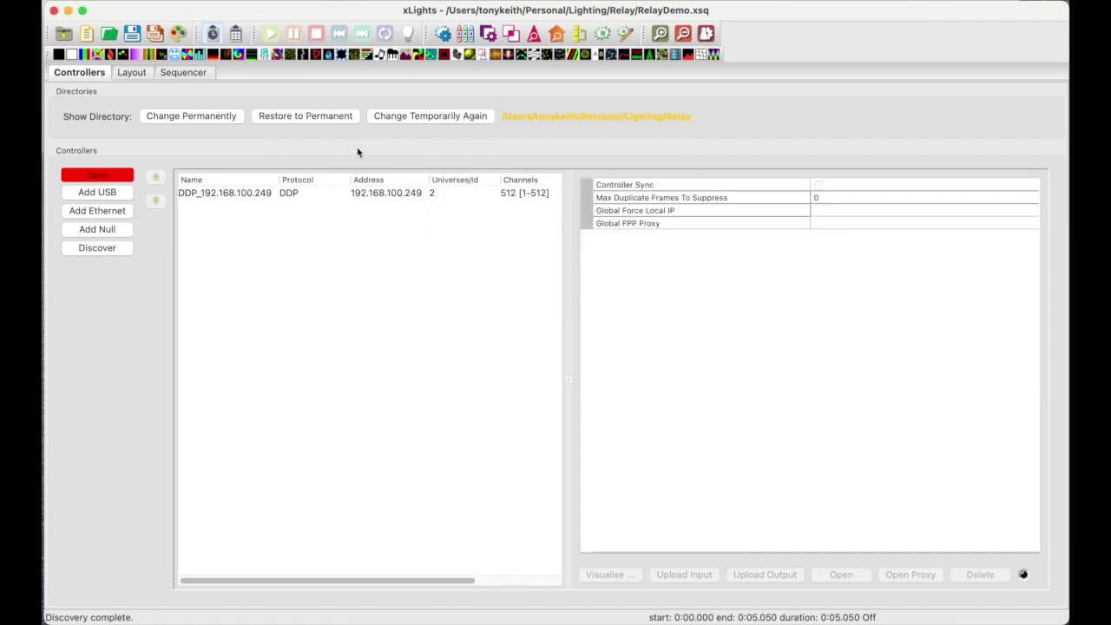
# - Change the ESPixelStick controller's Id from 2 to 1 and rename it DIG-QUAD
pyautogui.click(365, 194)
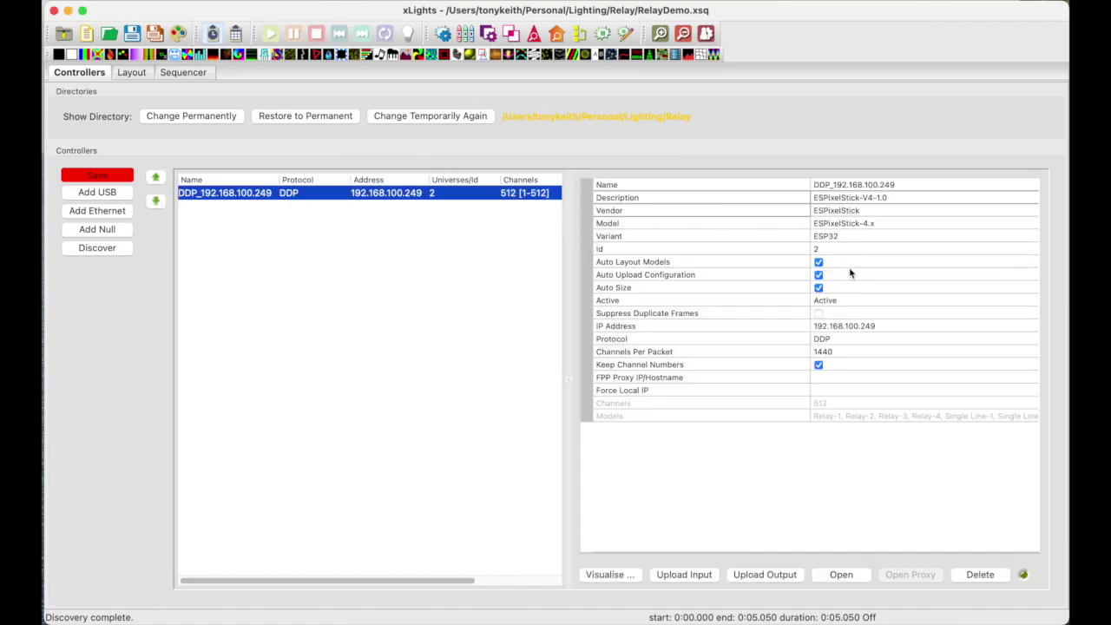
pyautogui.click(869, 250)
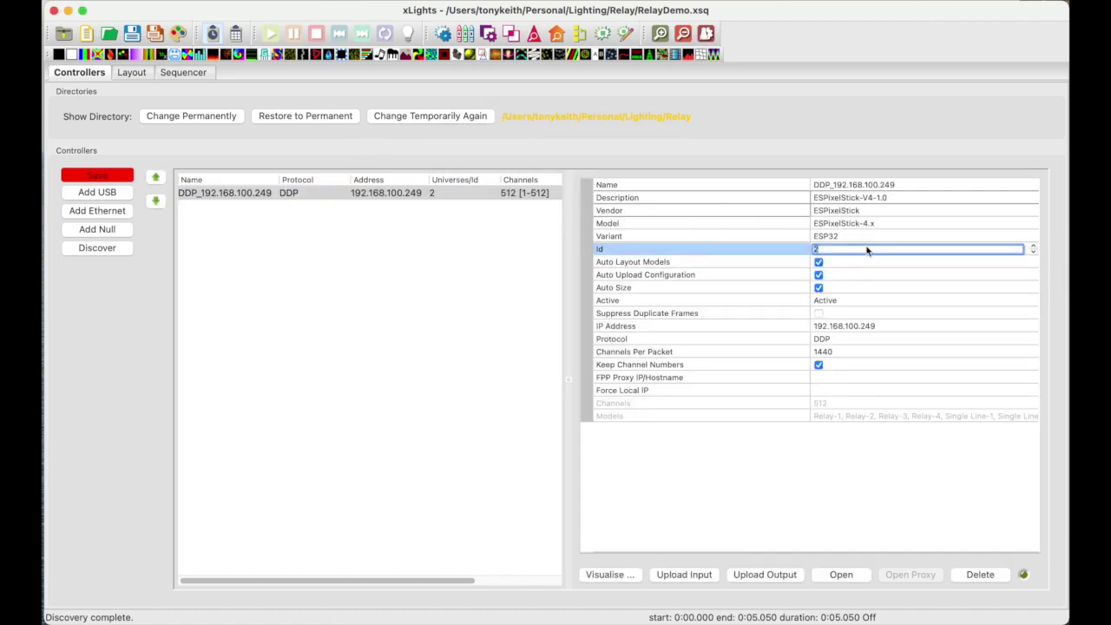
pyautogui.click(1033, 252)
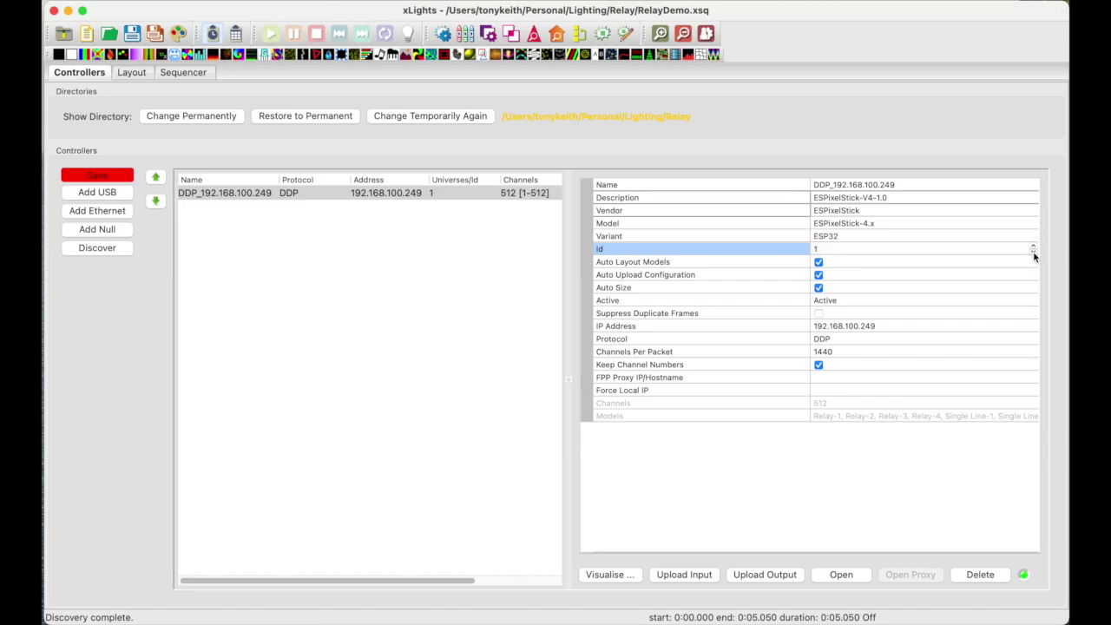
pyautogui.click(944, 186)
pyautogui.press('BackSpace')
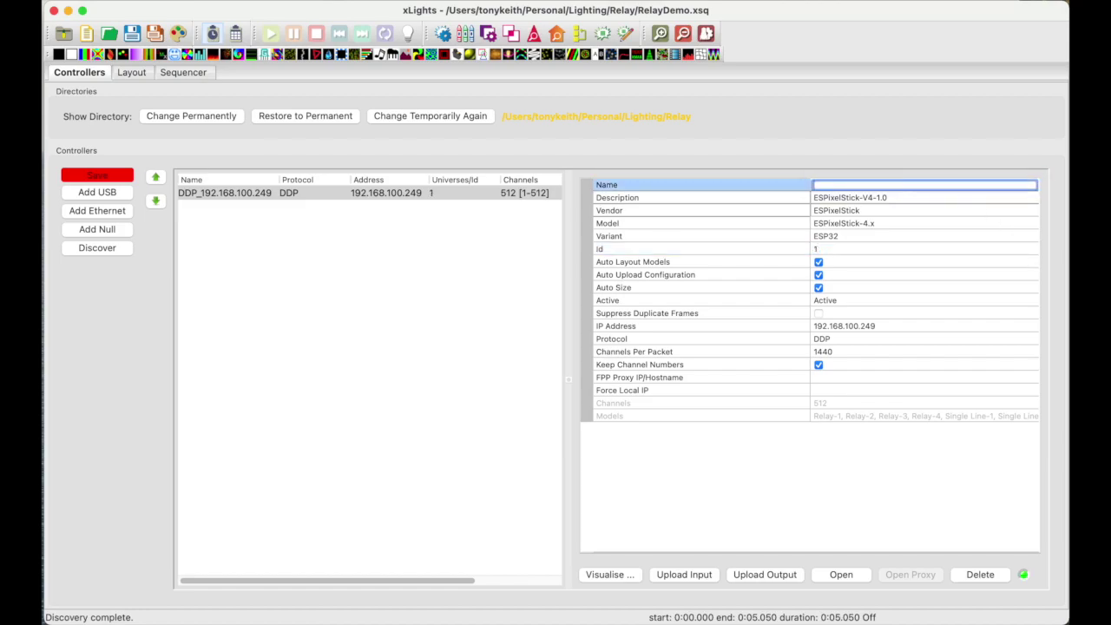
pyautogui.write('DIG-QUAD')
pyautogui.click(959, 431)
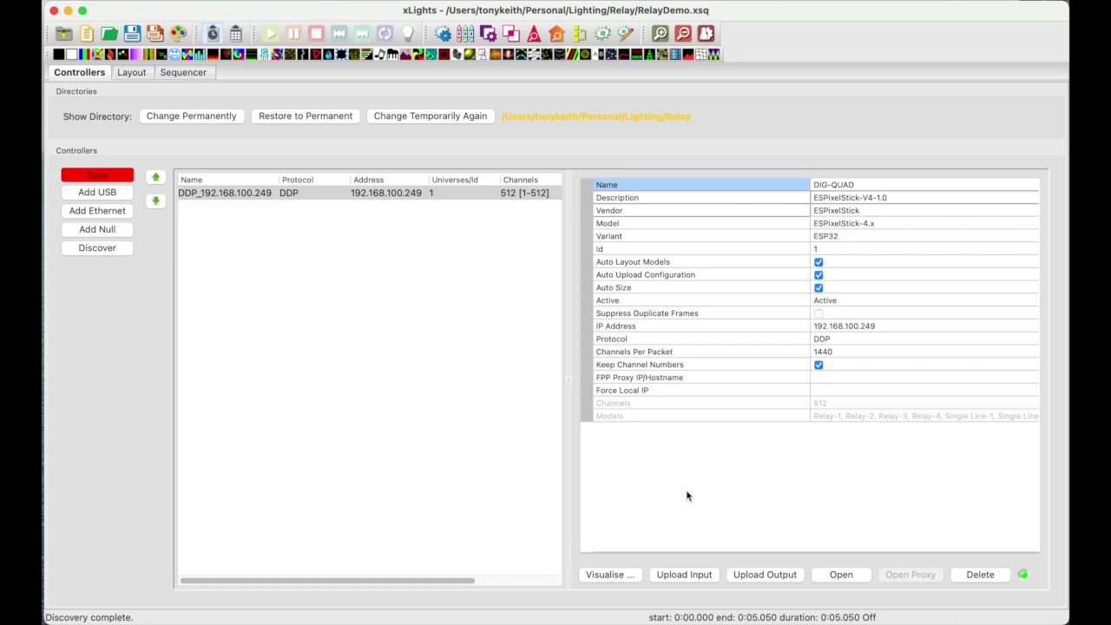
pyautogui.click(599, 574)
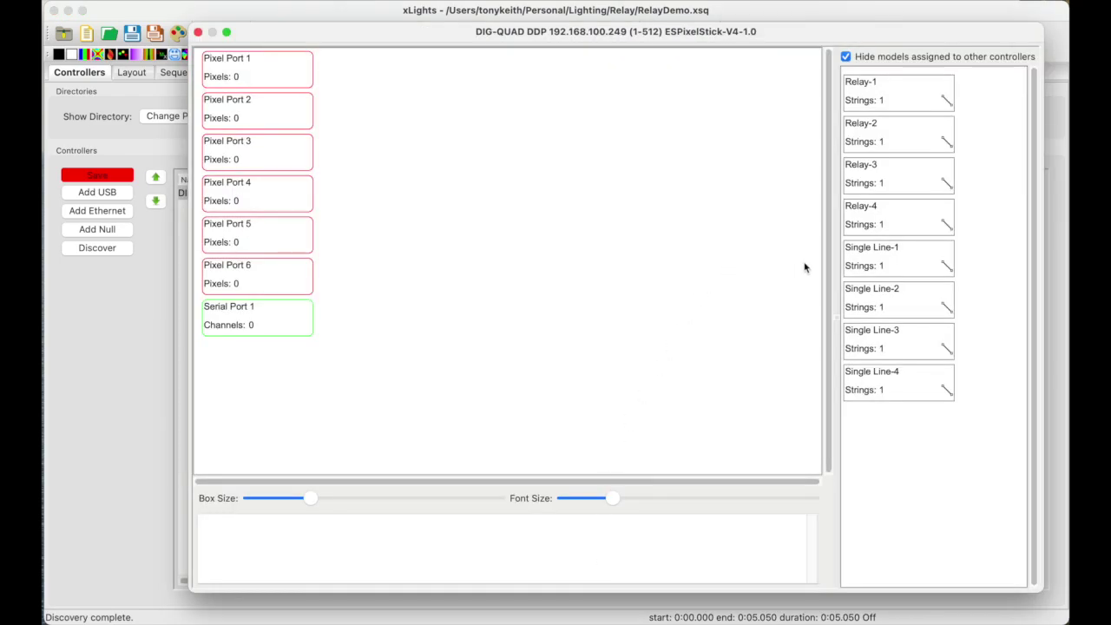
# - Assign Single Line-1 to 4 to DIG-QUAD Pixel Ports 1 to 4
pyautogui.moveTo(872, 254)
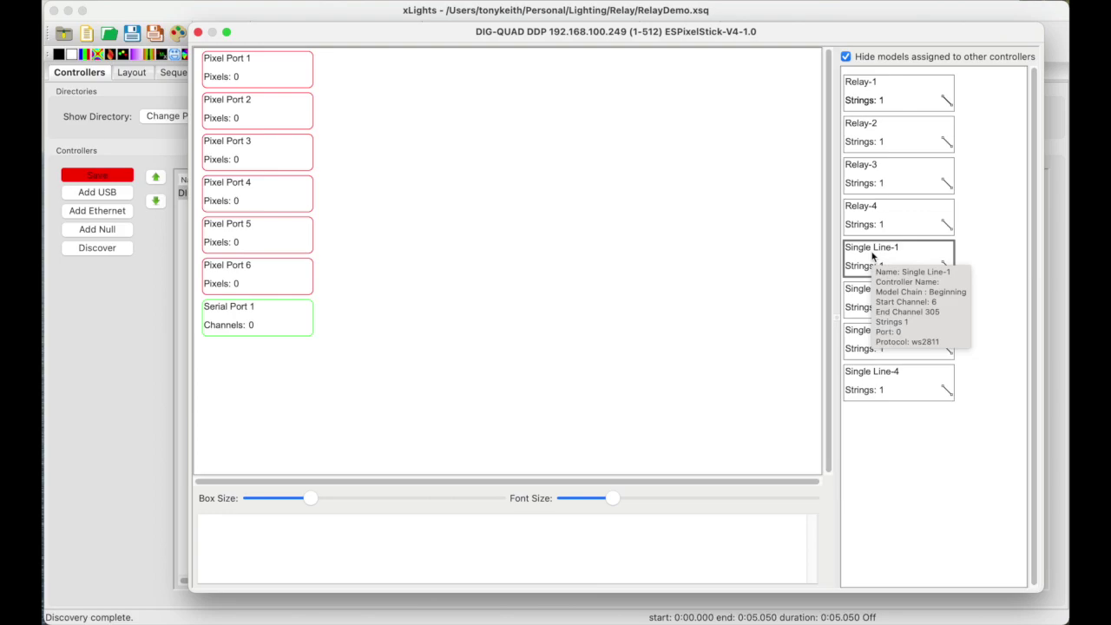
pyautogui.moveTo(870, 256); pyautogui.dragTo(300, 67)
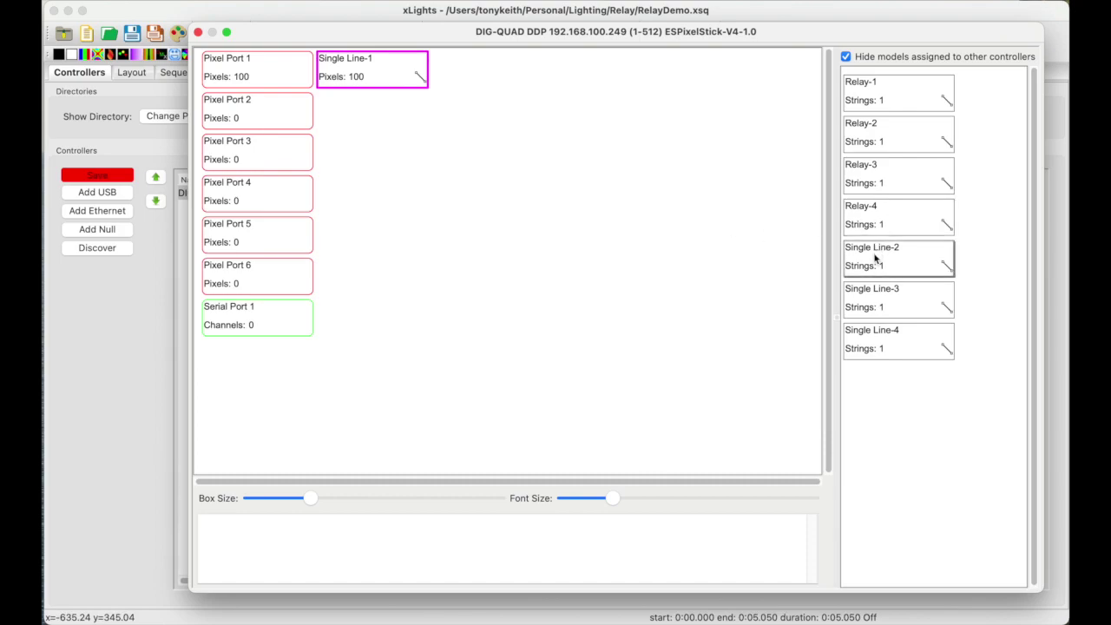
pyautogui.moveTo(875, 256)
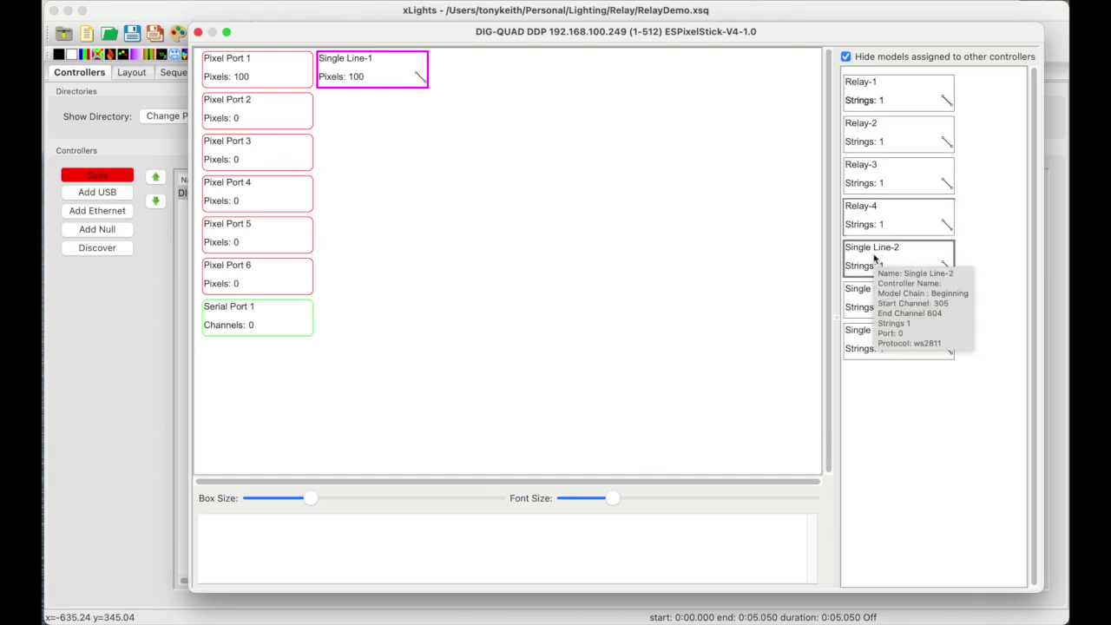
pyautogui.moveTo(875, 257); pyautogui.dragTo(375, 115)
pyautogui.moveTo(880, 260); pyautogui.dragTo(309, 147)
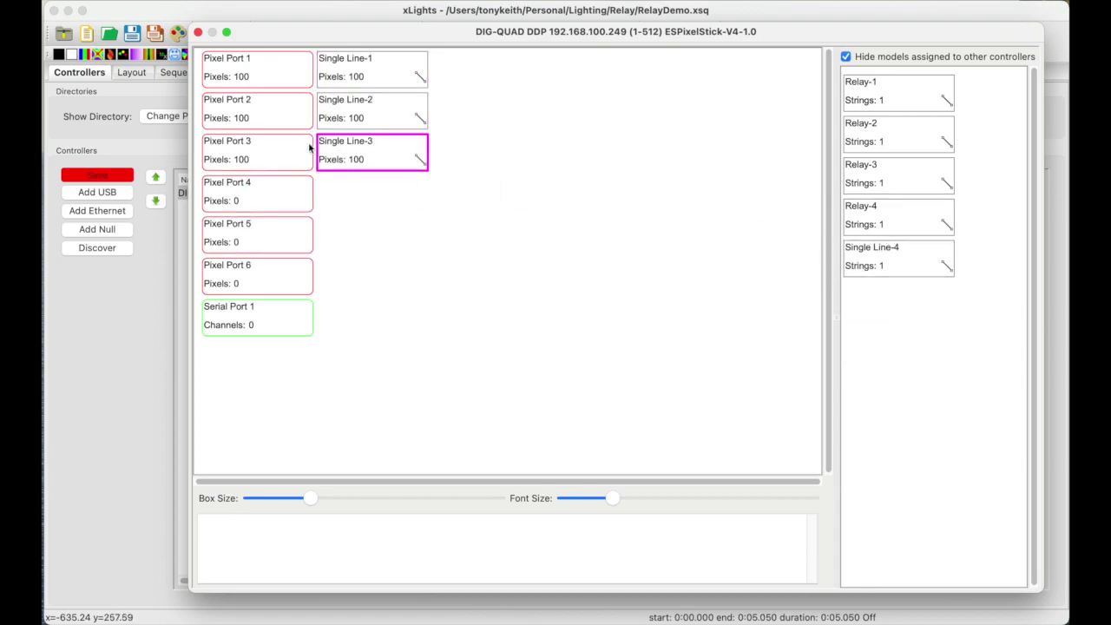
pyautogui.moveTo(902, 253); pyautogui.dragTo(338, 190)
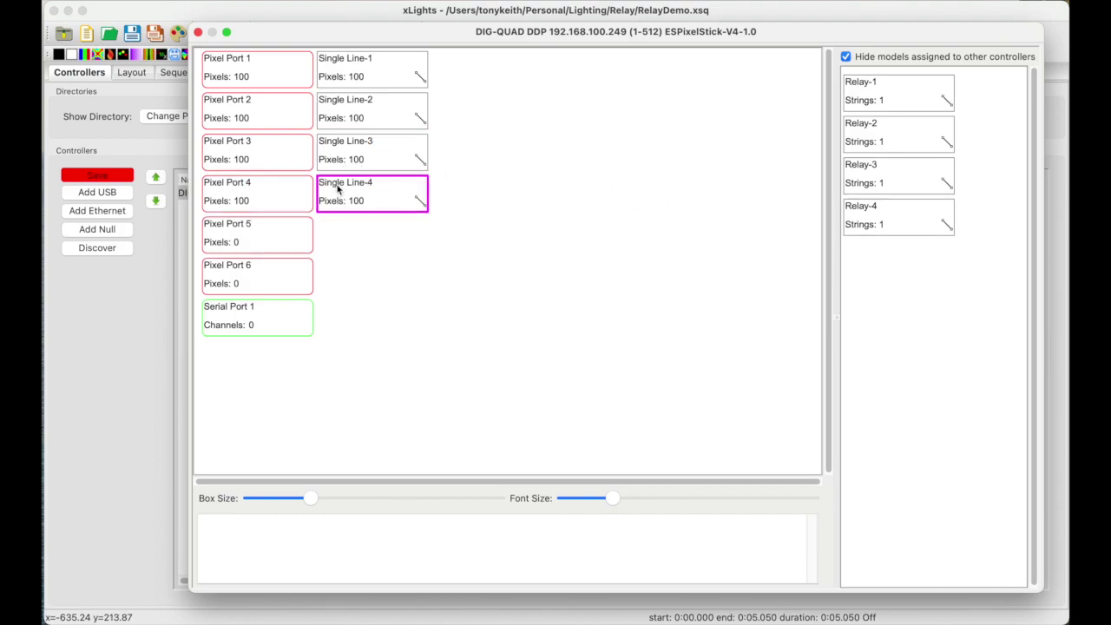
# - Chain Relay-1 through Relay-4 on Pixel Port 5 and close the port view
pyautogui.moveTo(873, 90); pyautogui.dragTo(304, 238)
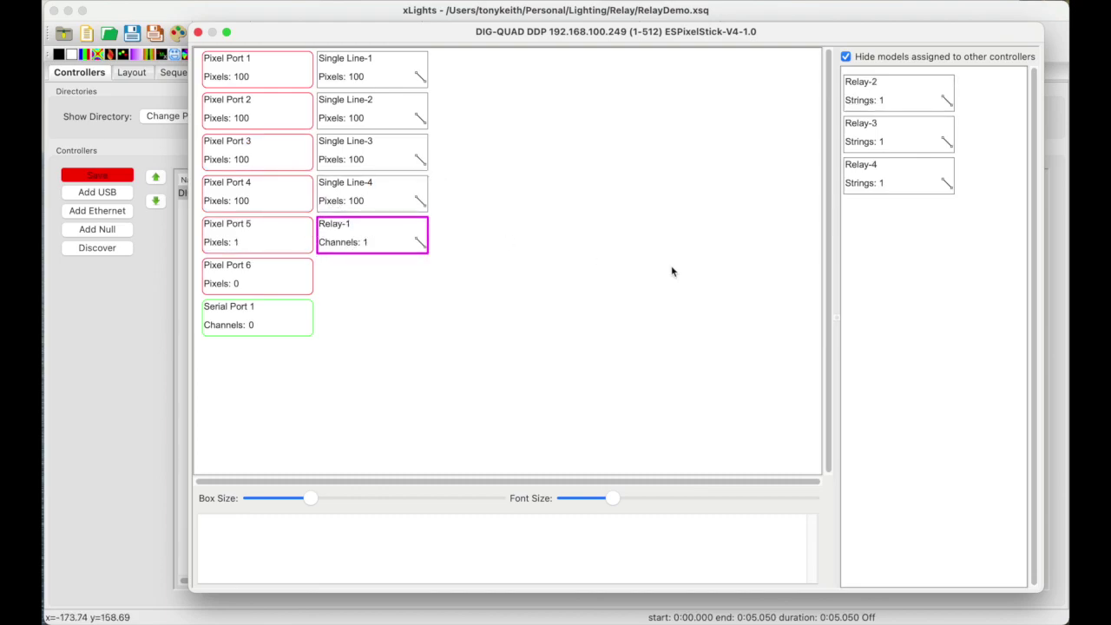
pyautogui.moveTo(888, 92); pyautogui.dragTo(426, 229)
pyautogui.moveTo(871, 89); pyautogui.dragTo(538, 233)
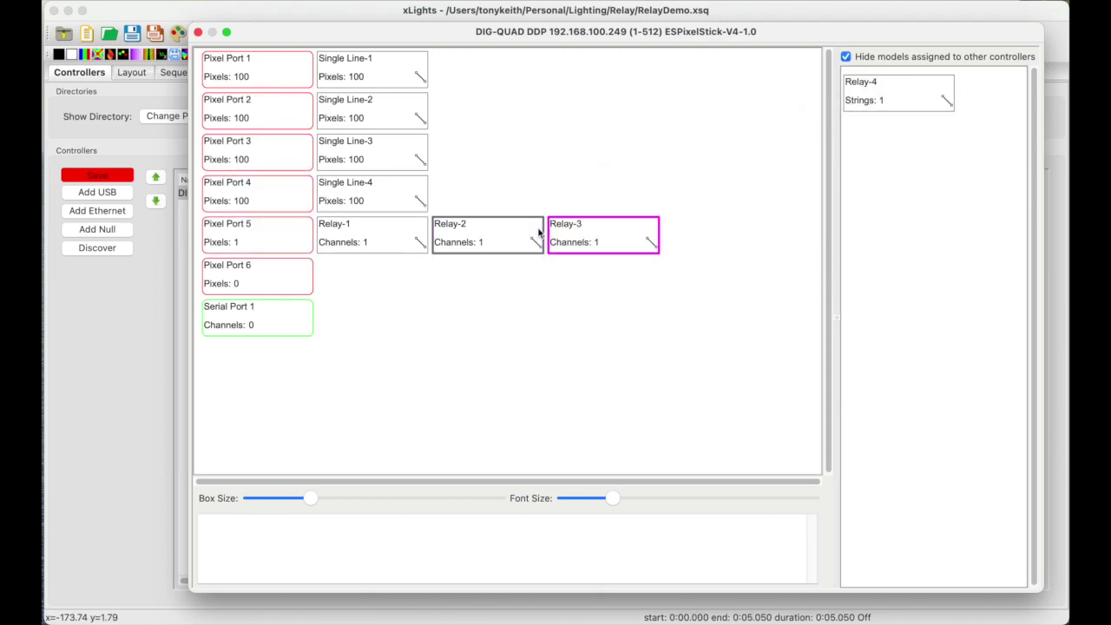
pyautogui.moveTo(902, 86); pyautogui.dragTo(650, 238)
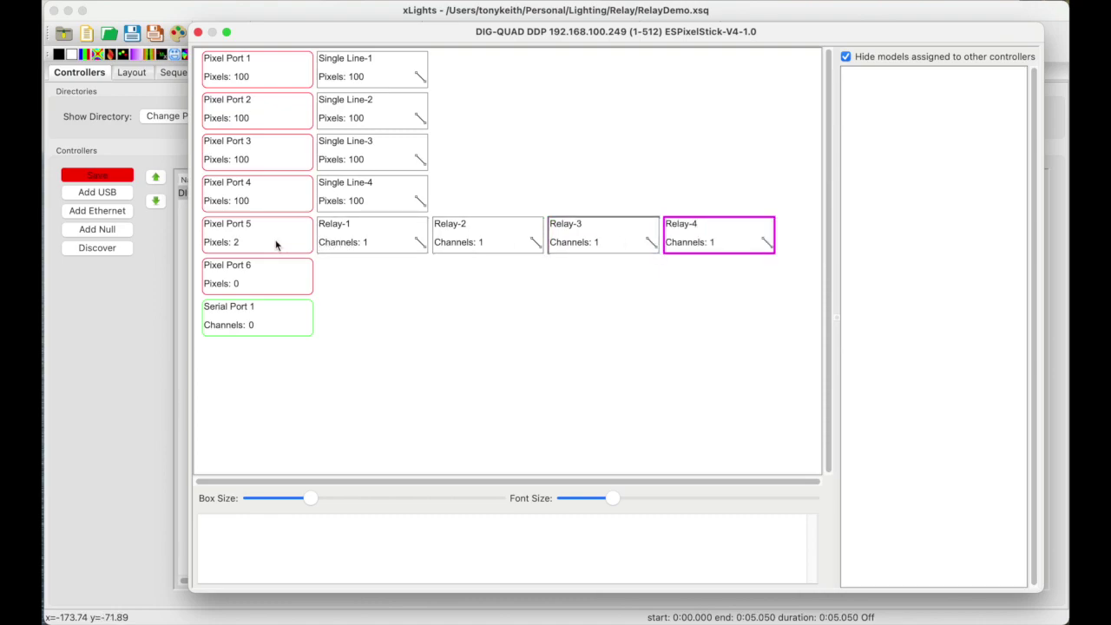
pyautogui.moveTo(276, 245)
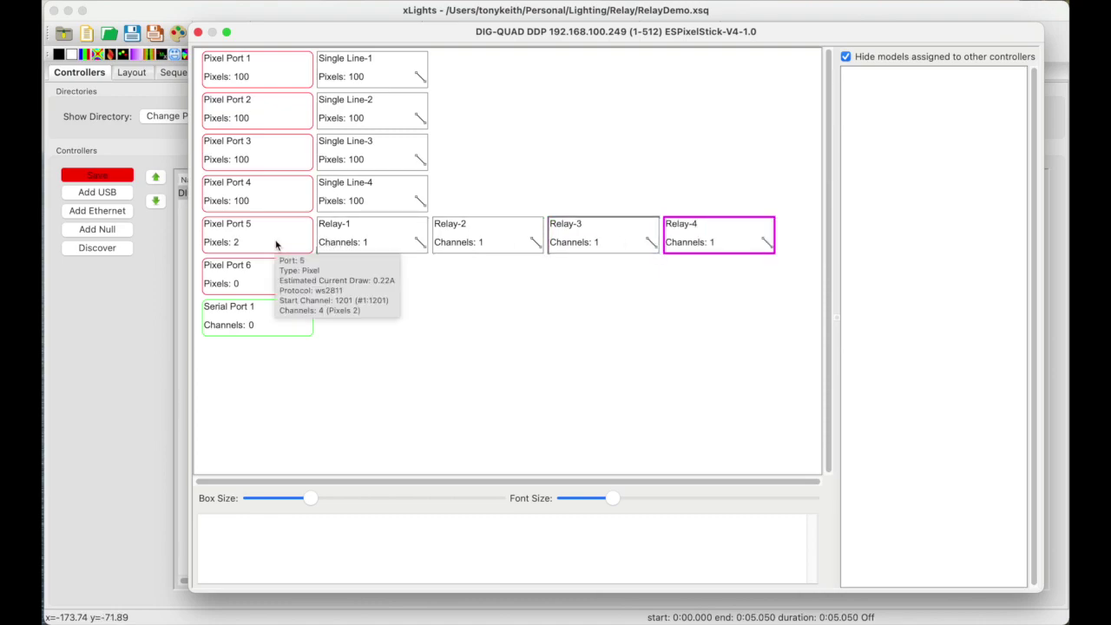
pyautogui.click(198, 31)
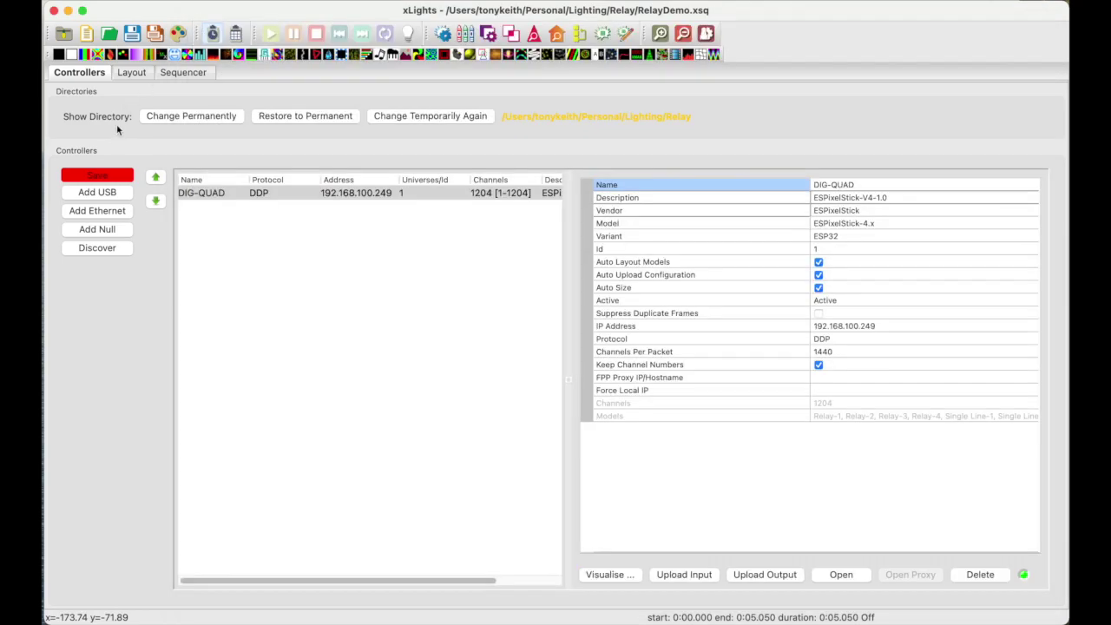
# - Save the controller changes, check the models' Start/End channels, and save the layout
pyautogui.click(107, 173)
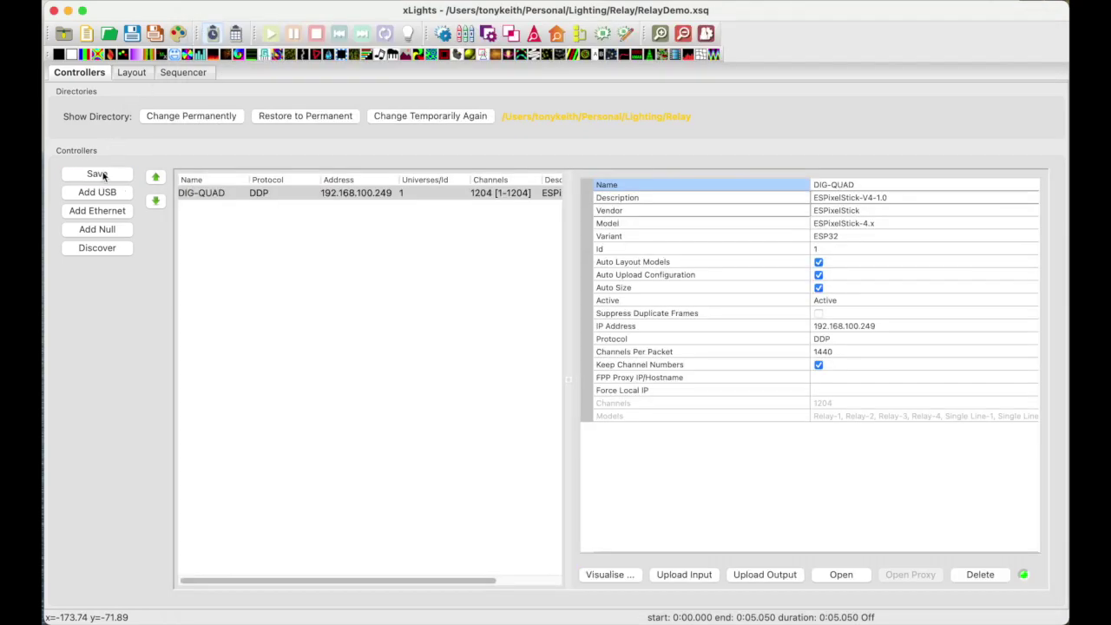
pyautogui.click(133, 72)
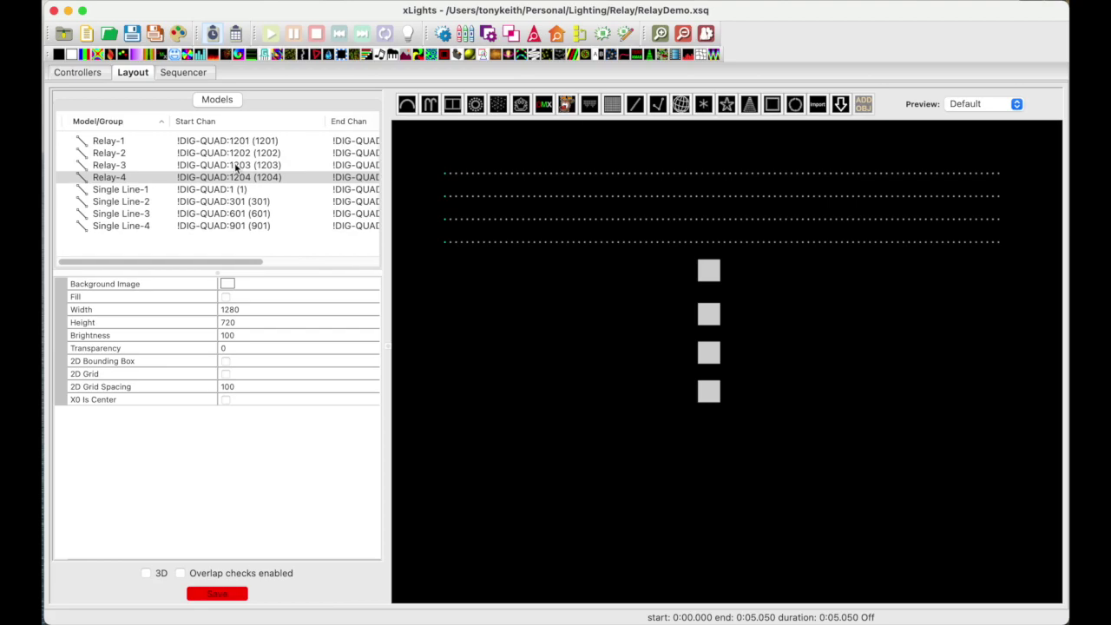
pyautogui.hscroll(3, 235, 168)
pyautogui.hscroll(3, 225, 165)
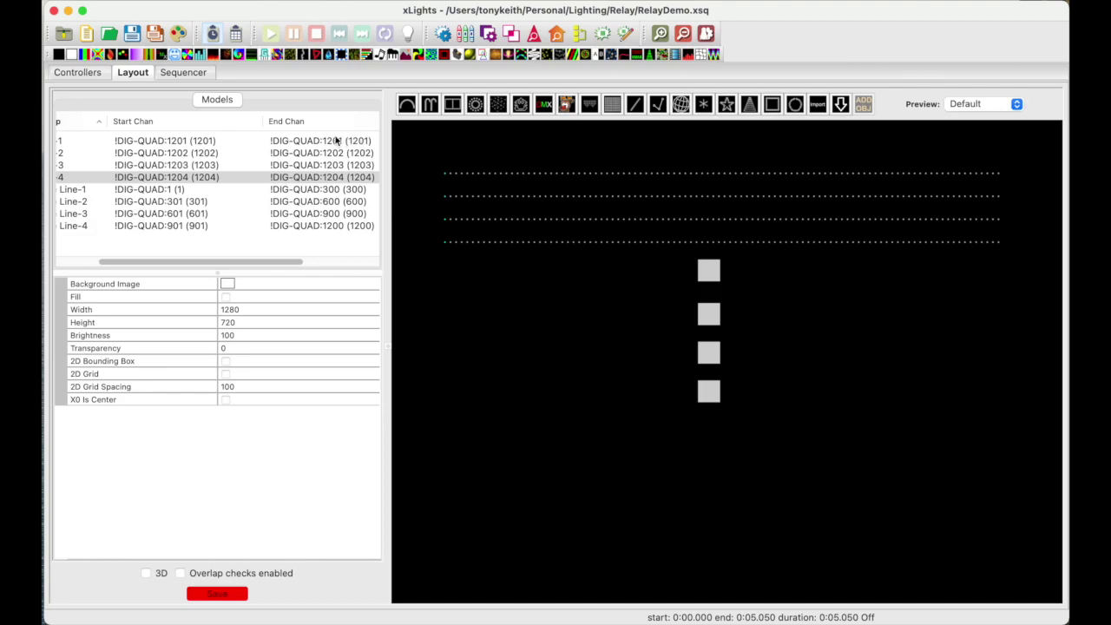
pyautogui.click(216, 595)
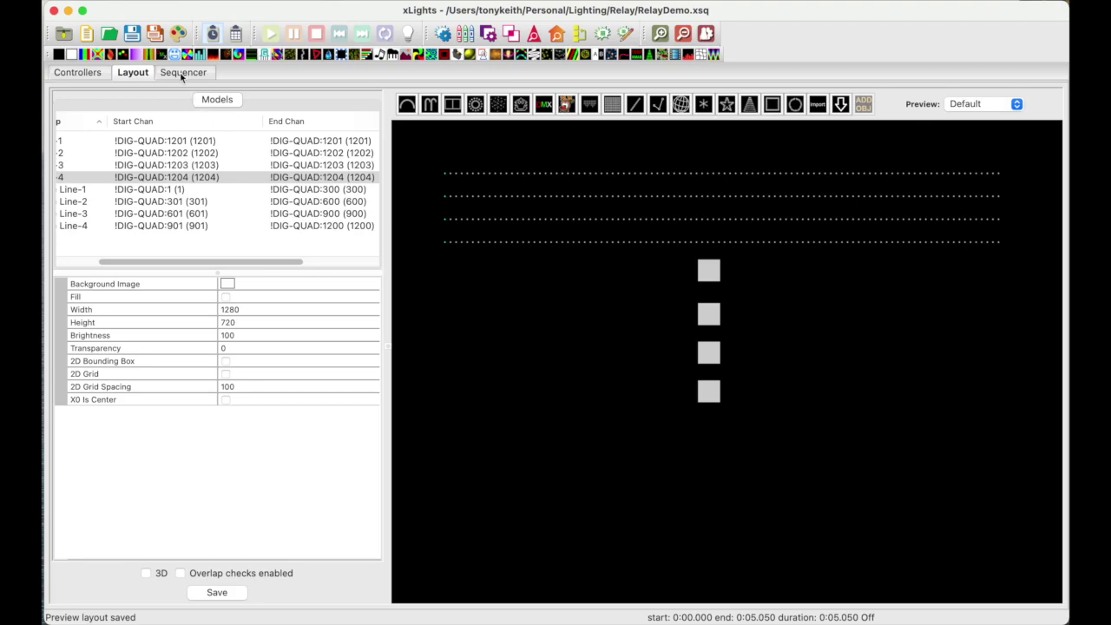
pyautogui.click(182, 74)
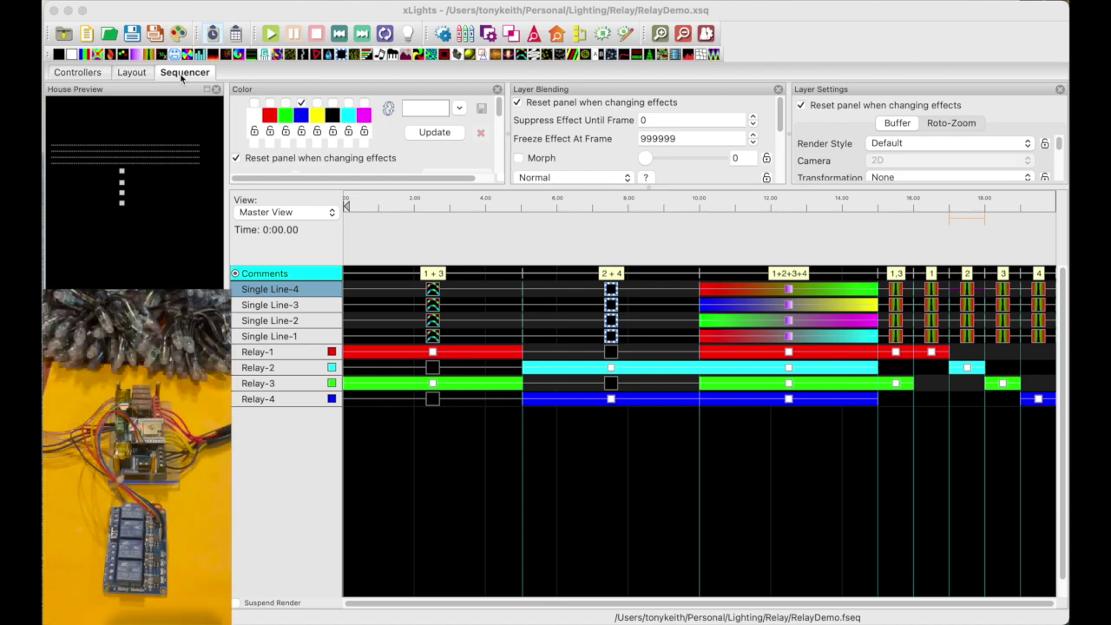
# - Enable output to lights, select the 19.7-second span, loop it and start playback
pyautogui.click(407, 36)
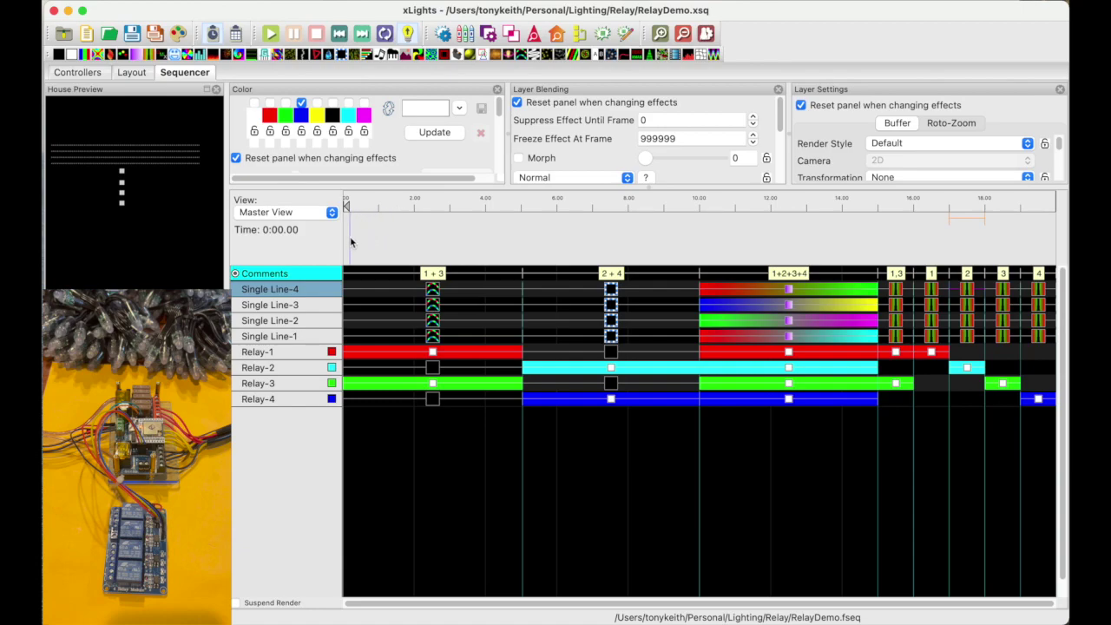
pyautogui.moveTo(350, 237); pyautogui.dragTo(1051, 225)
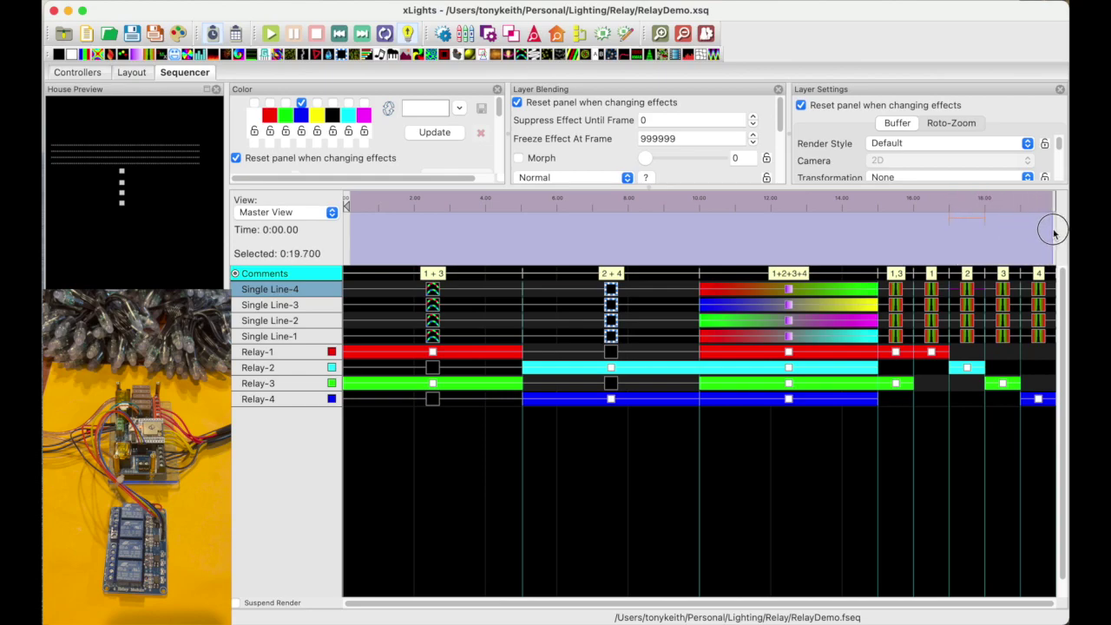
pyautogui.click(385, 35)
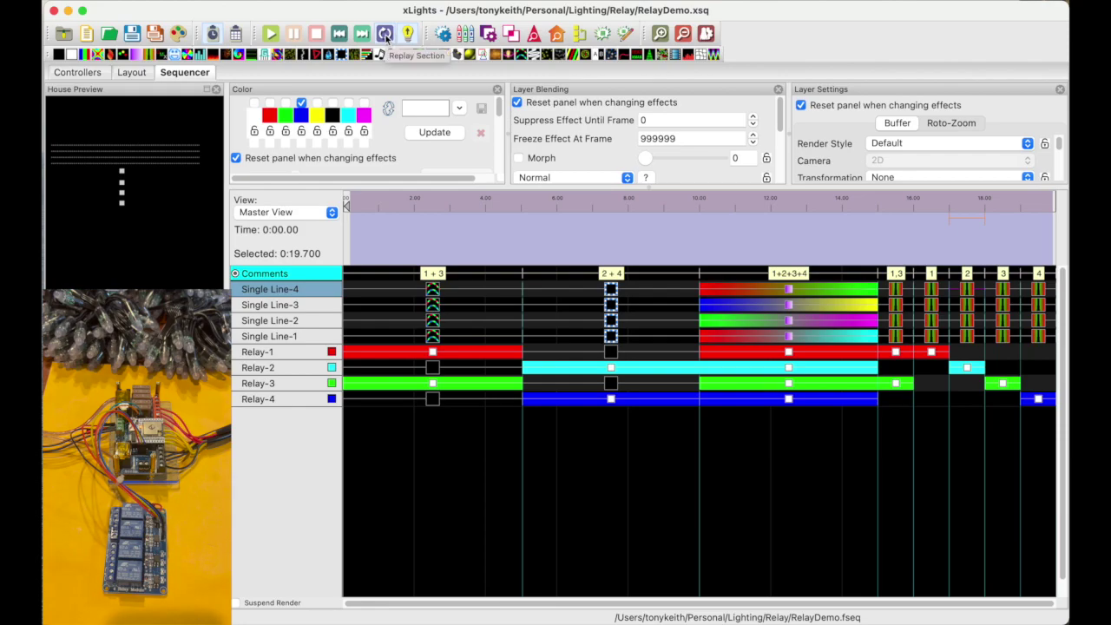
pyautogui.press('space')
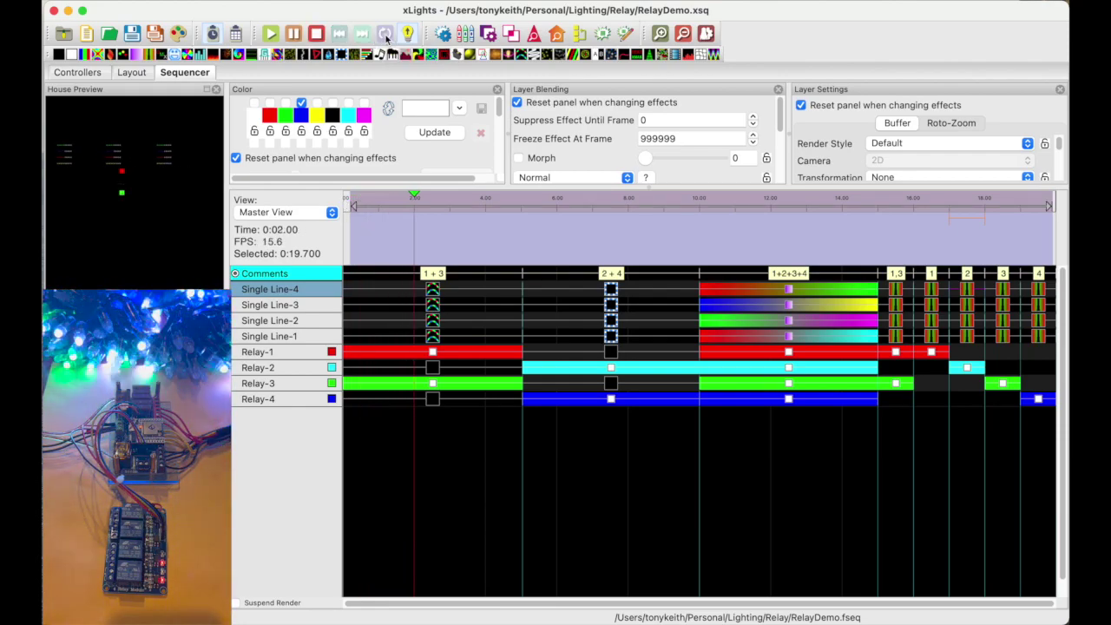